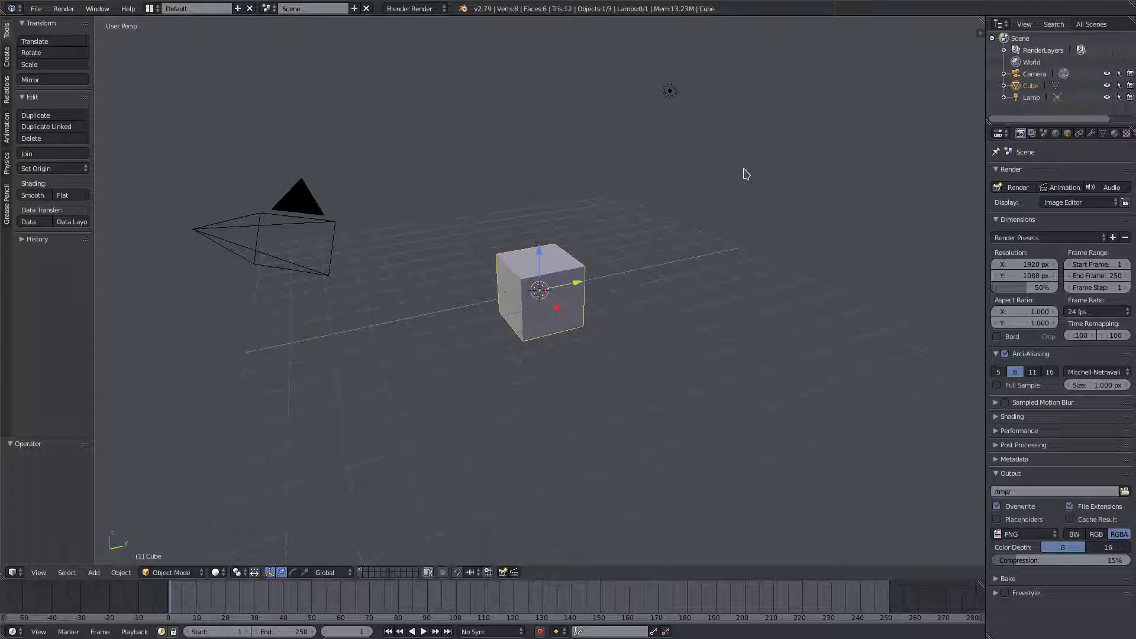
In edge selection of Edit Mode, bevel one upper edge of the cube by about 1.03 with one segment
scroll(574, 265, "up", 5)
middle_click_drag(574, 265, 609, 283)
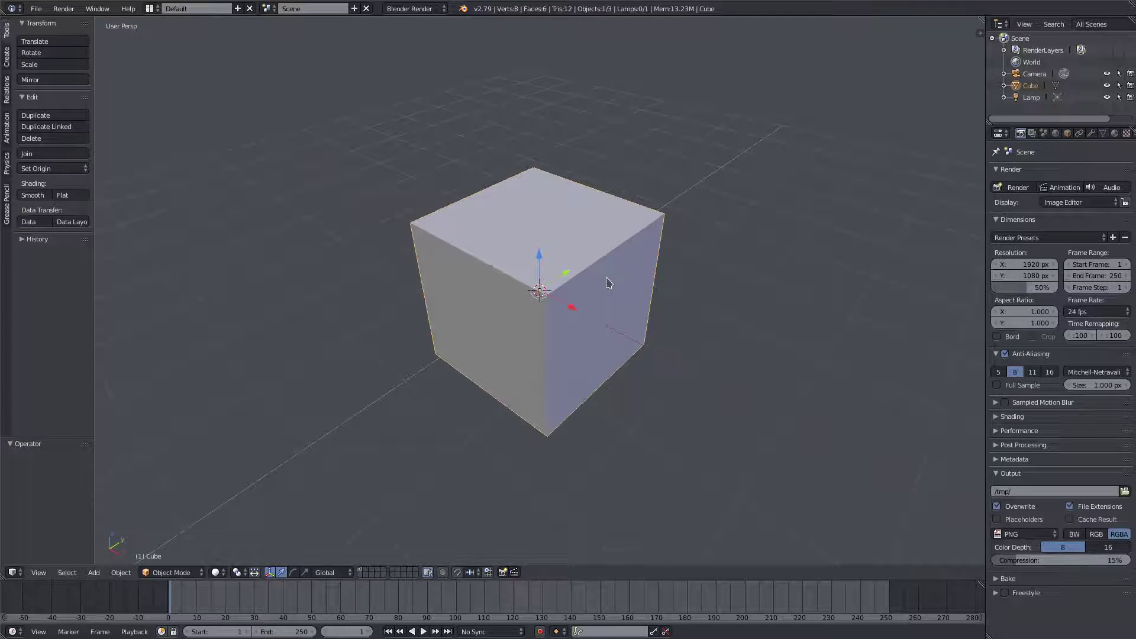
key("Tab")
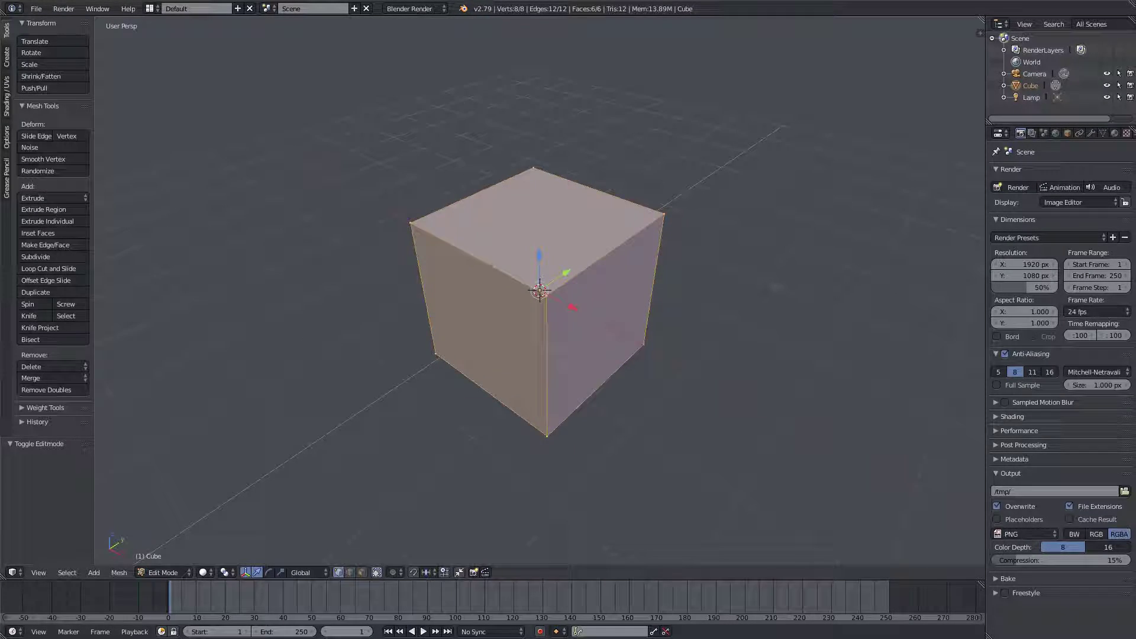
scroll(539, 290, "up", 1)
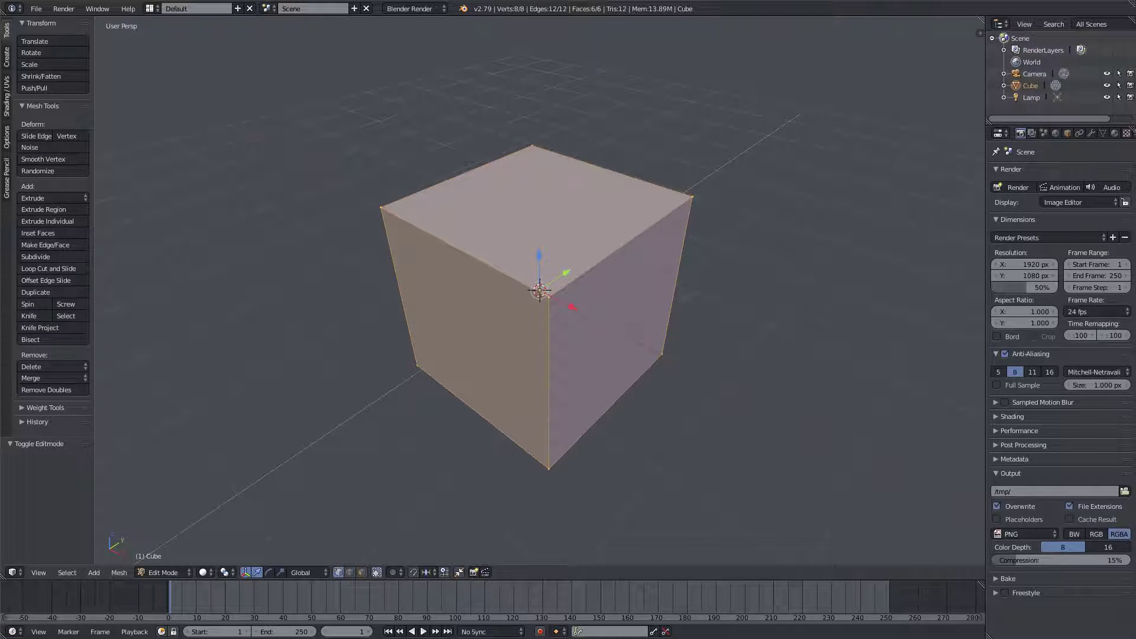
left_click(349, 577)
right_click(484, 253)
middle_click_drag(483, 253, 460, 244)
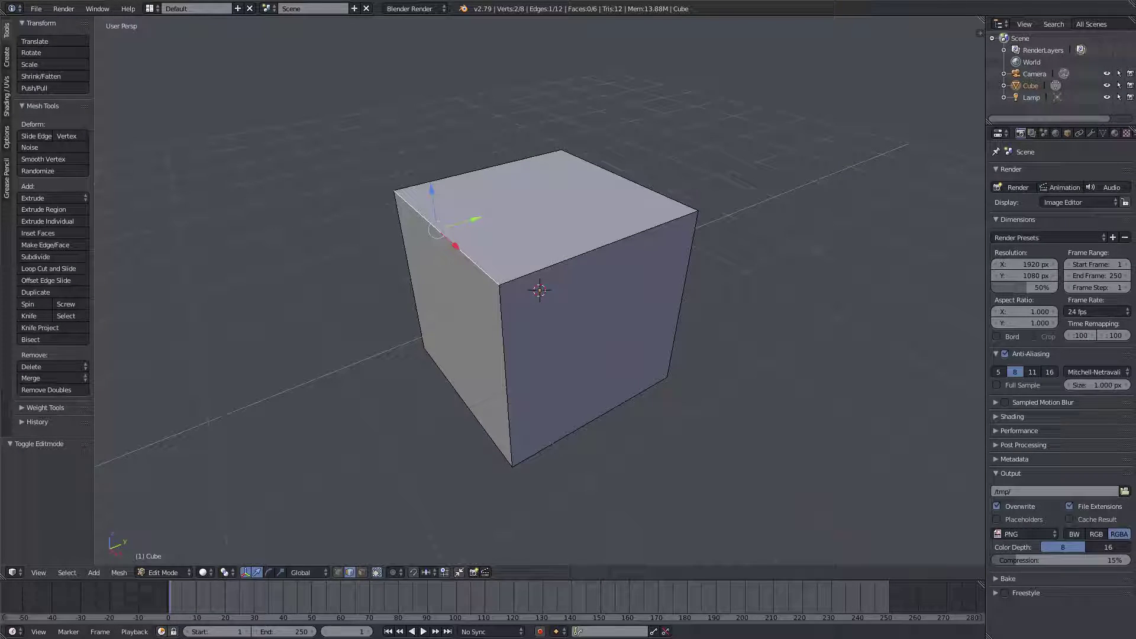
key("ctrl+b")
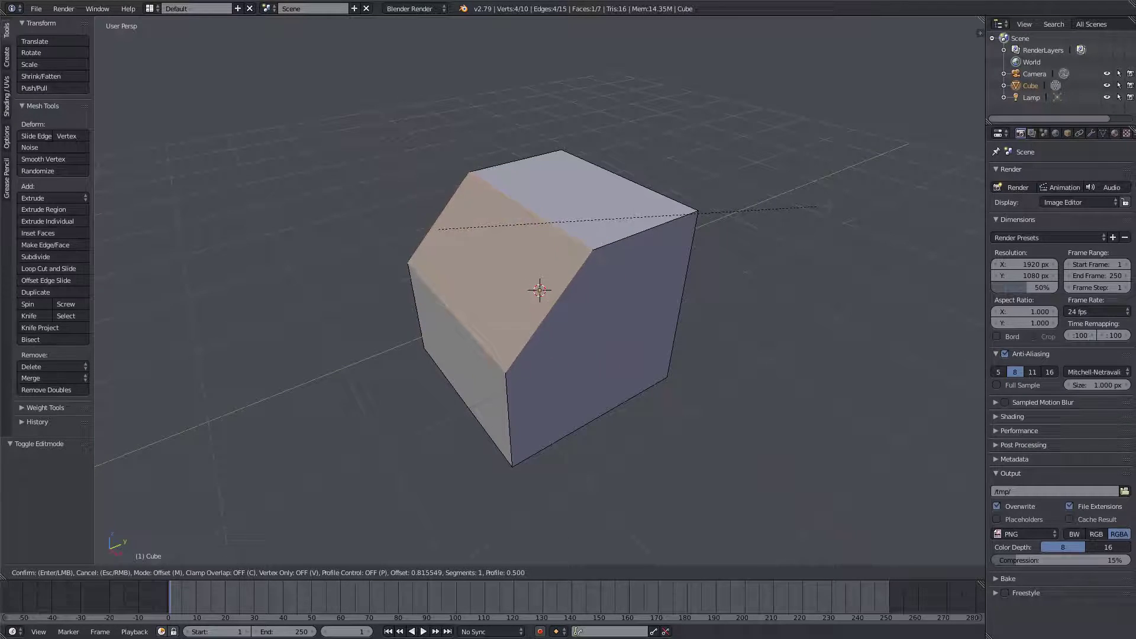
left_click(843, 205)
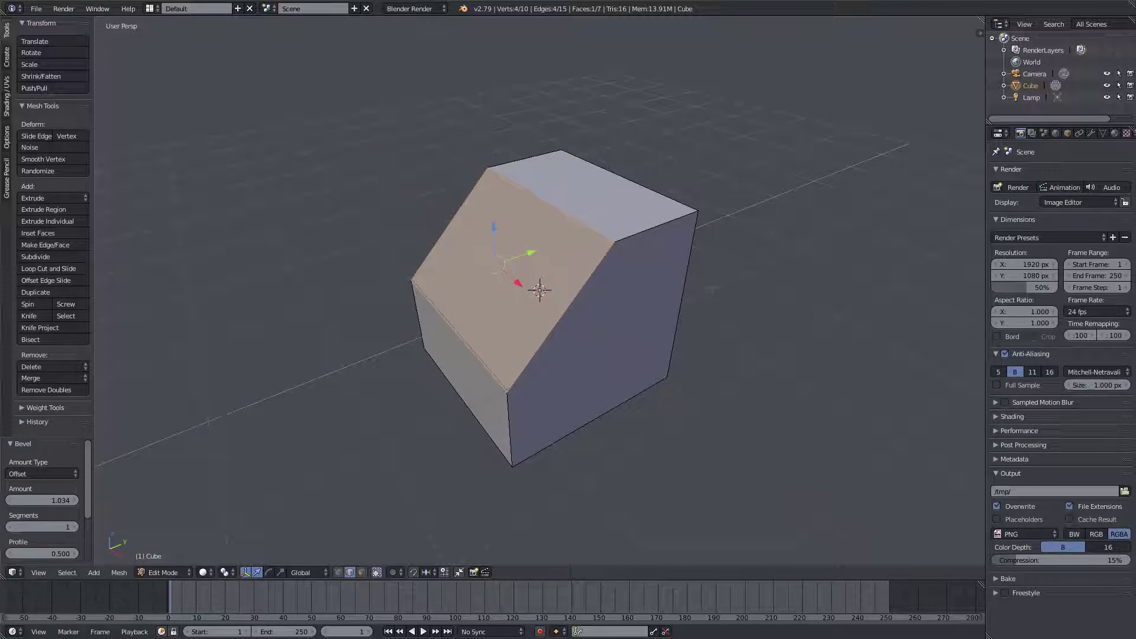
Undo the single-segment edge bevel and return to Object Mode with the plain cube
middle_click_drag(699, 271, 897, 284)
key("Tab")
mouse_move(577, 199)
middle_mouse_down()
mouse_move(591, 207)
mouse_move(585, 219)
middle_mouse_up()
middle_click_drag(693, 299, 641, 266)
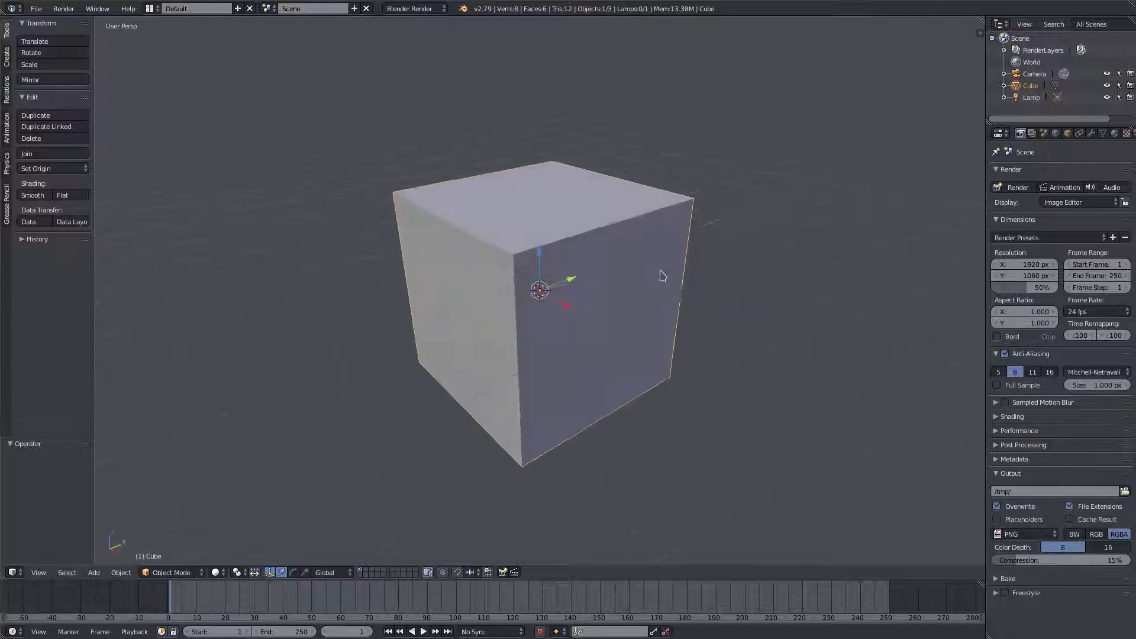
Round the same upper edge of the cube with a wide 92-segment bevel and return to Object Mode
key("Tab")
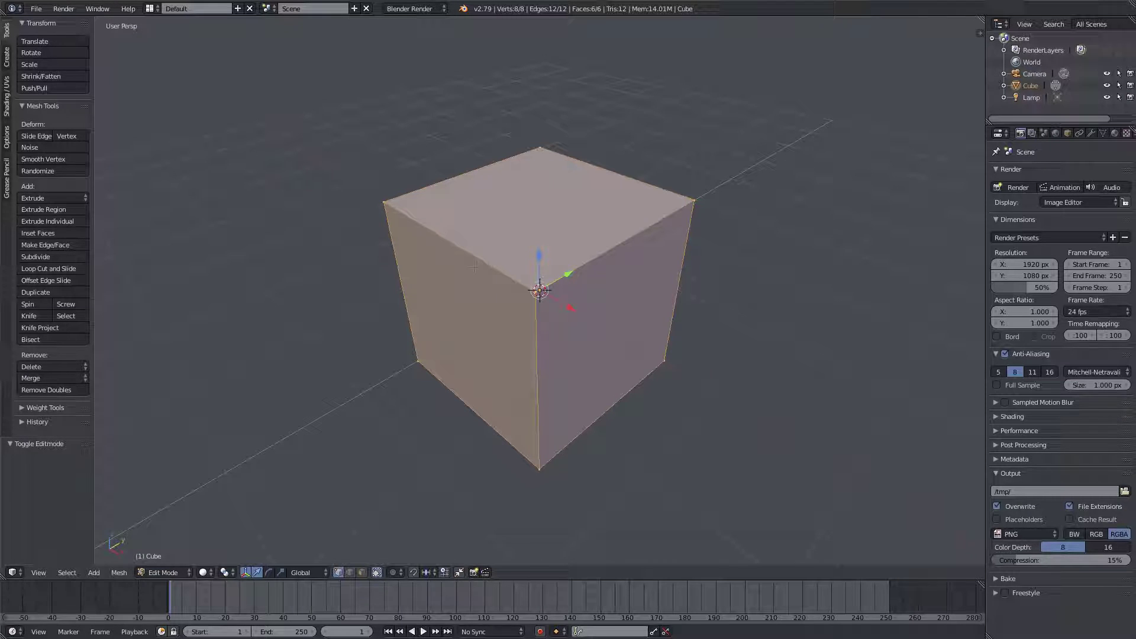
left_click(352, 572)
right_click(449, 239)
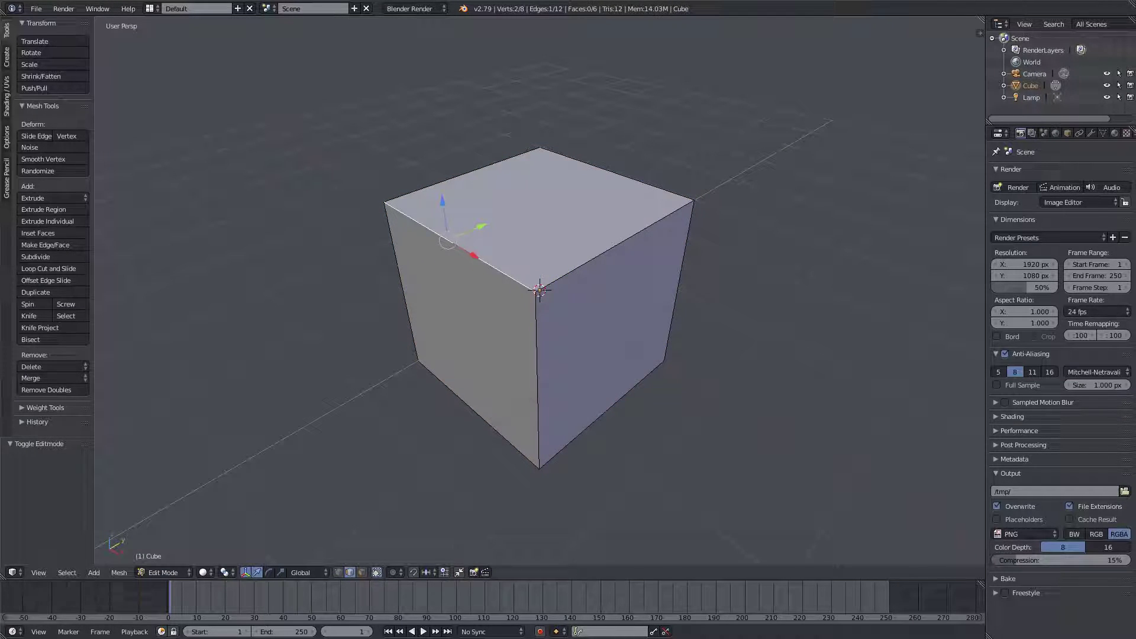
key("ctrl+b")
scroll(889, 274, "up", 2)
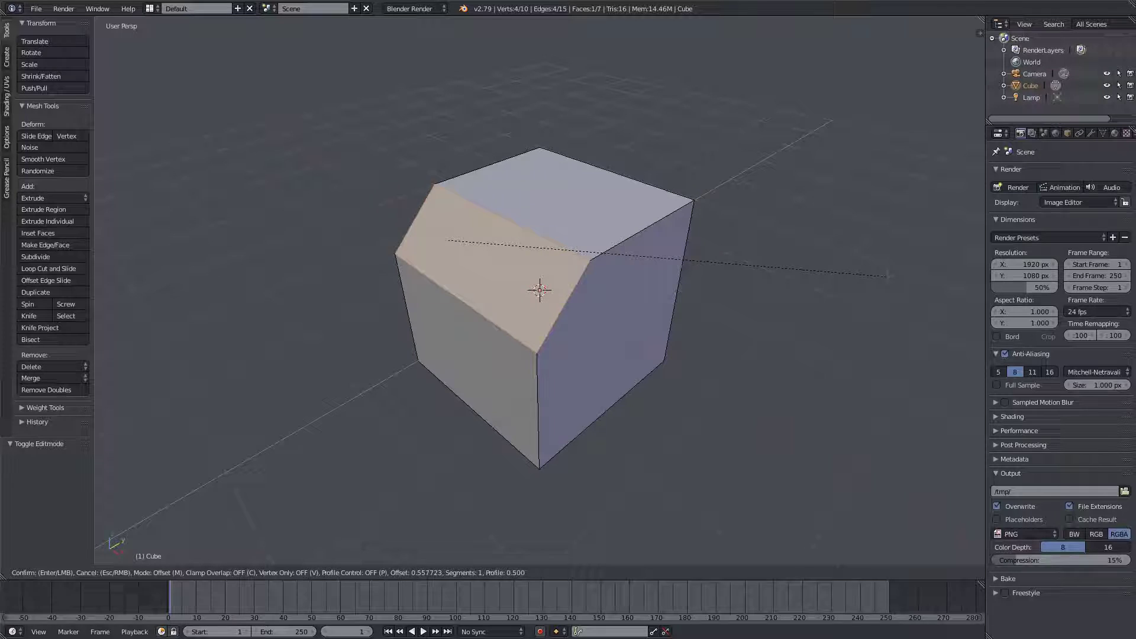
scroll(889, 274, "up", 3)
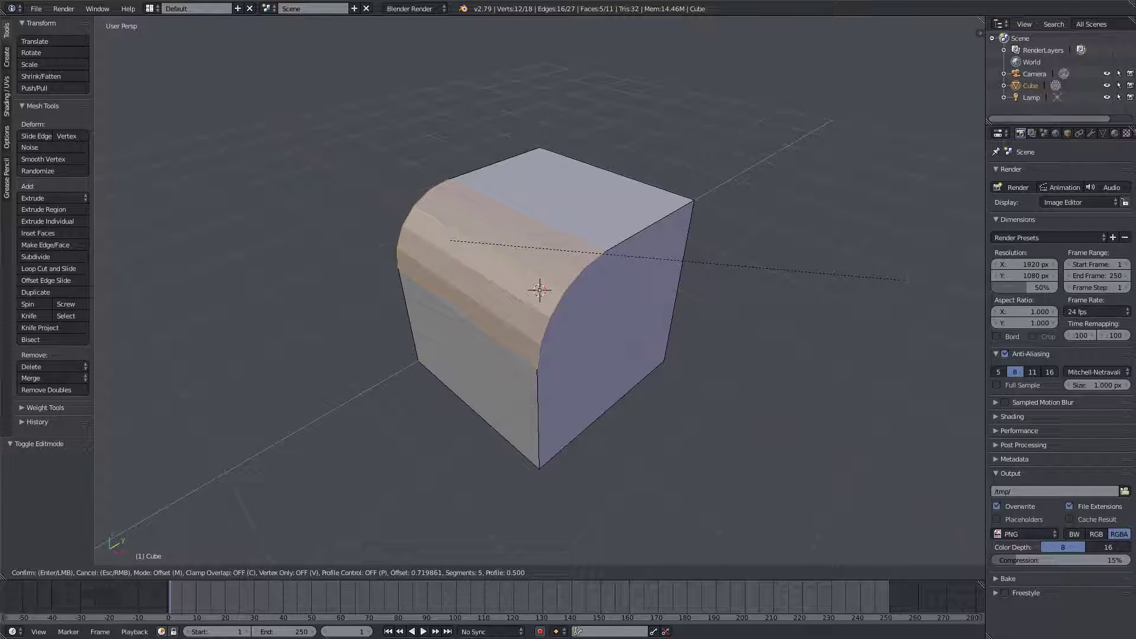
scroll(906, 278, "up", 2)
scroll(906, 278, "up", 20)
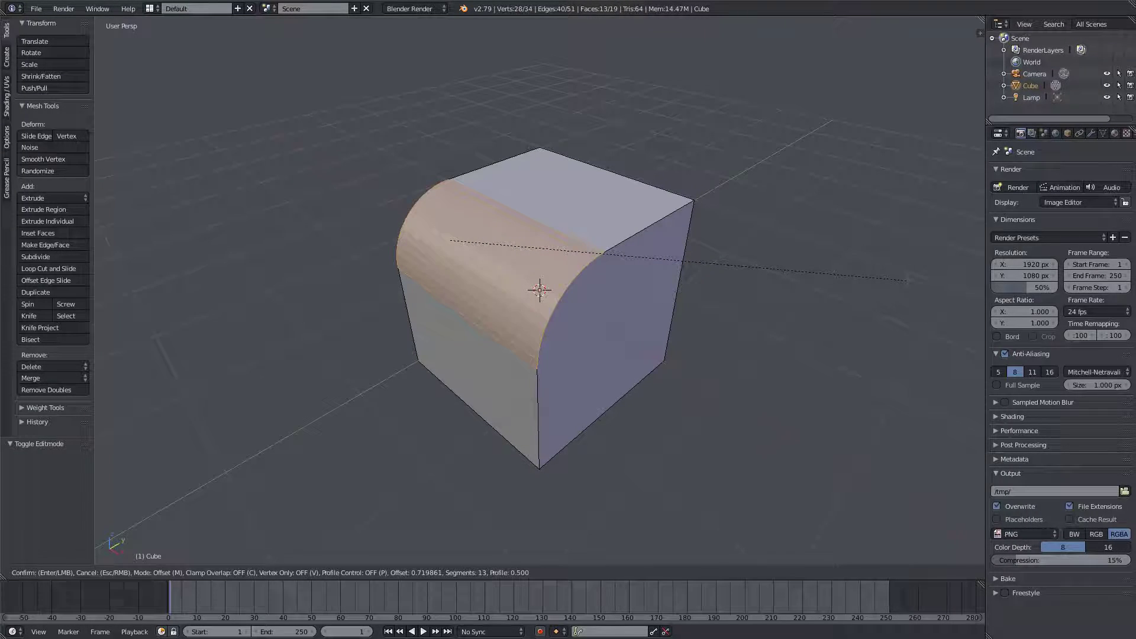
scroll(907, 278, "up", 11)
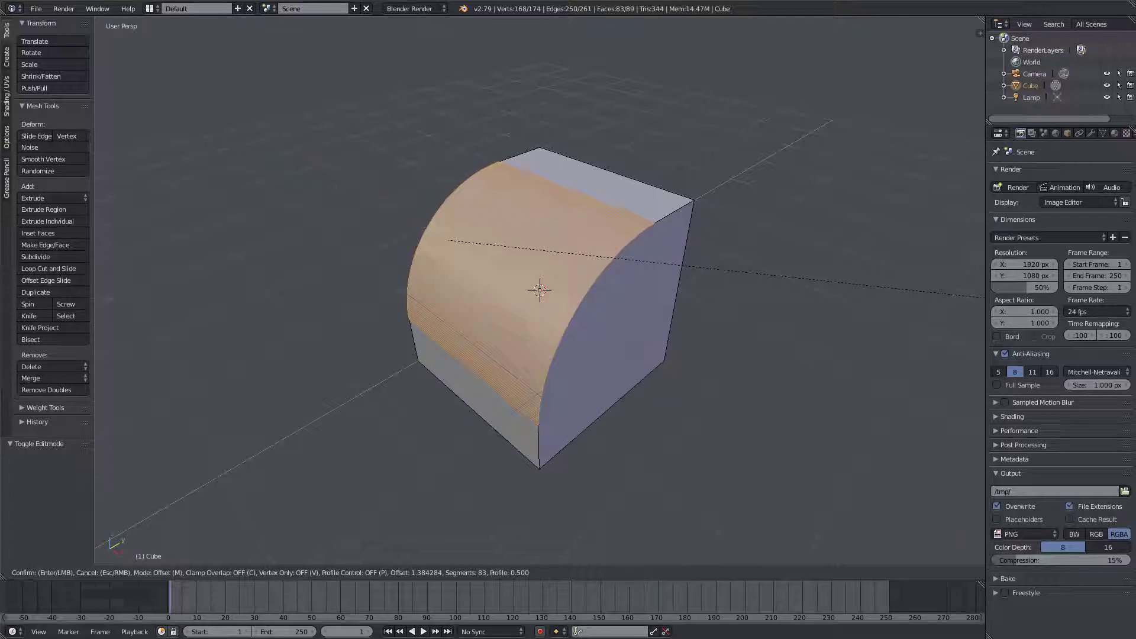
scroll(970, 290, "up", 13)
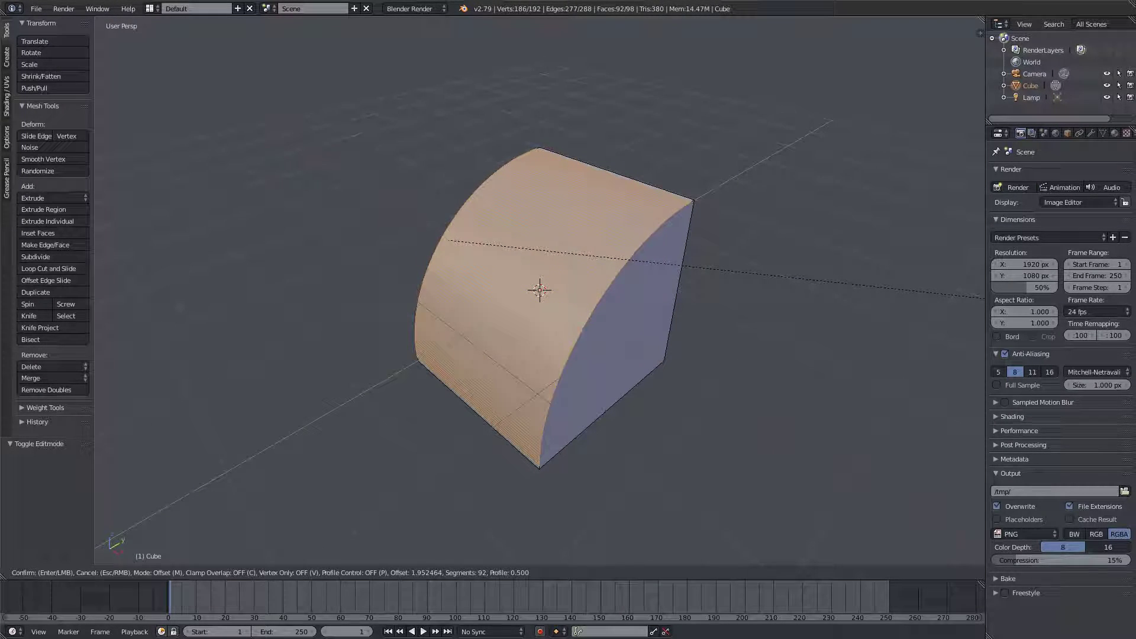
key("Return")
key("Tab")
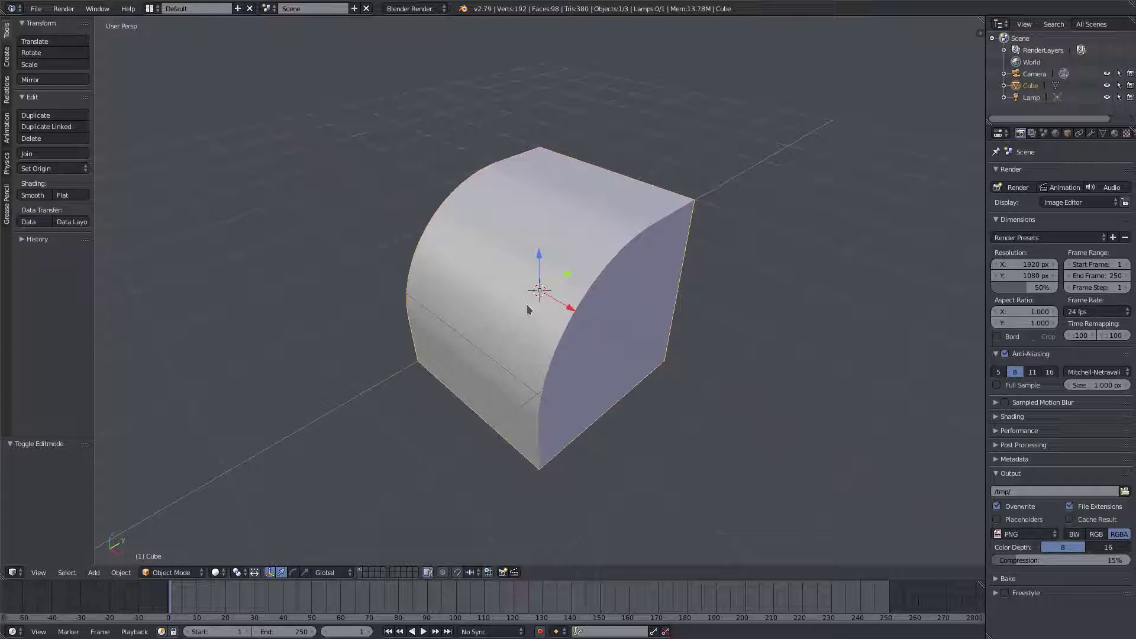
Inspect the rounded edge up close and undo the multi-segment bevel
middle_click_drag(527, 304, 549, 200)
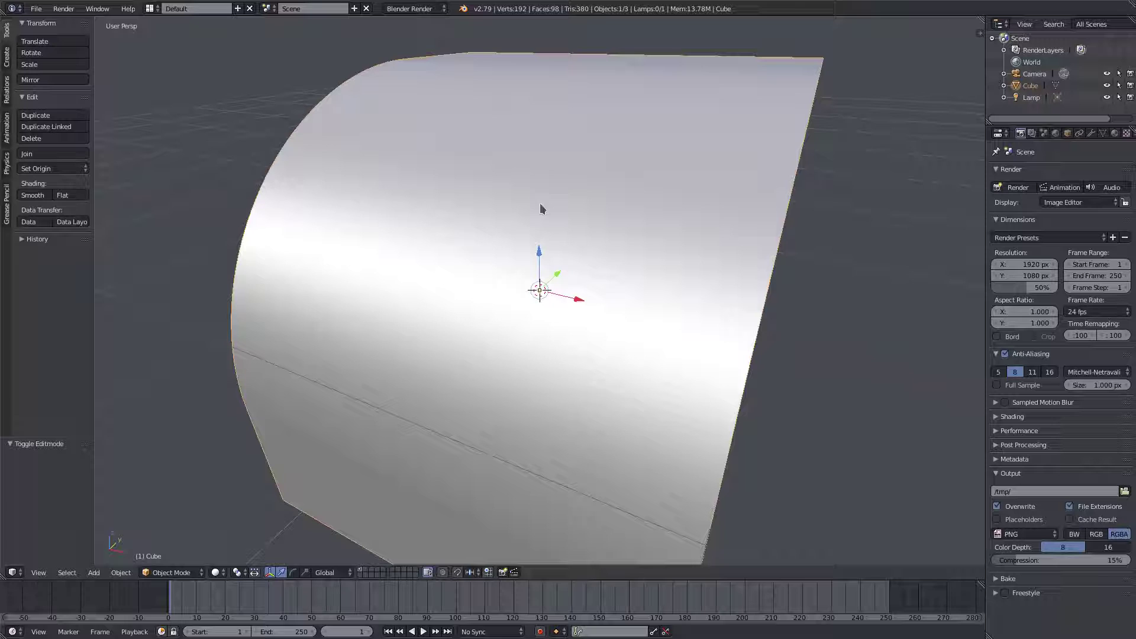
scroll(441, 337, "up", 1)
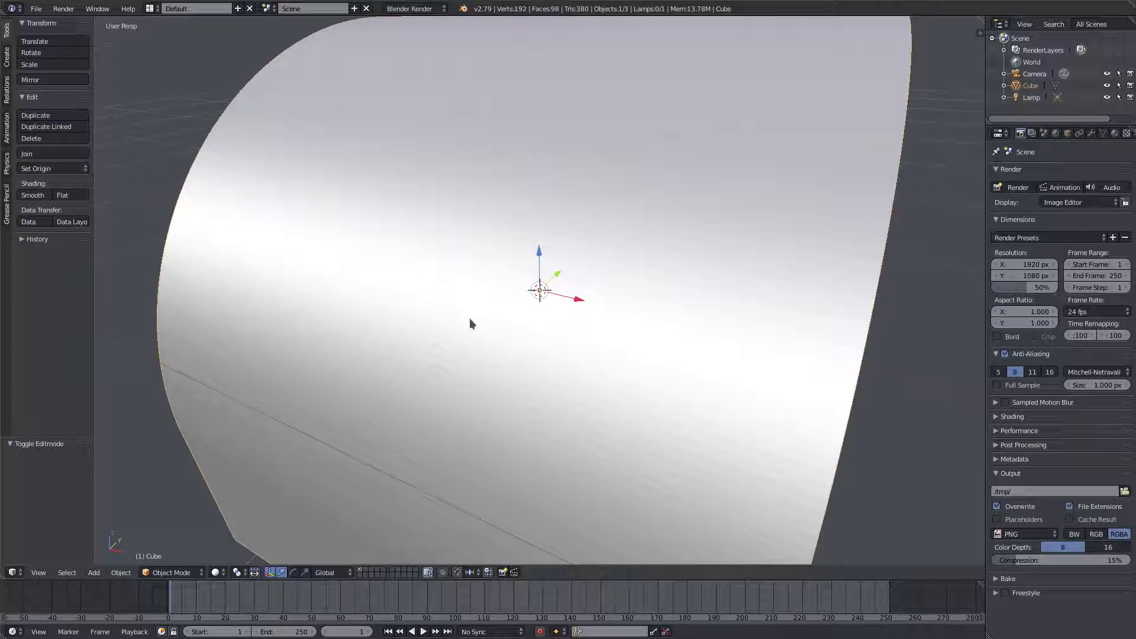
scroll(497, 308, "down", 4)
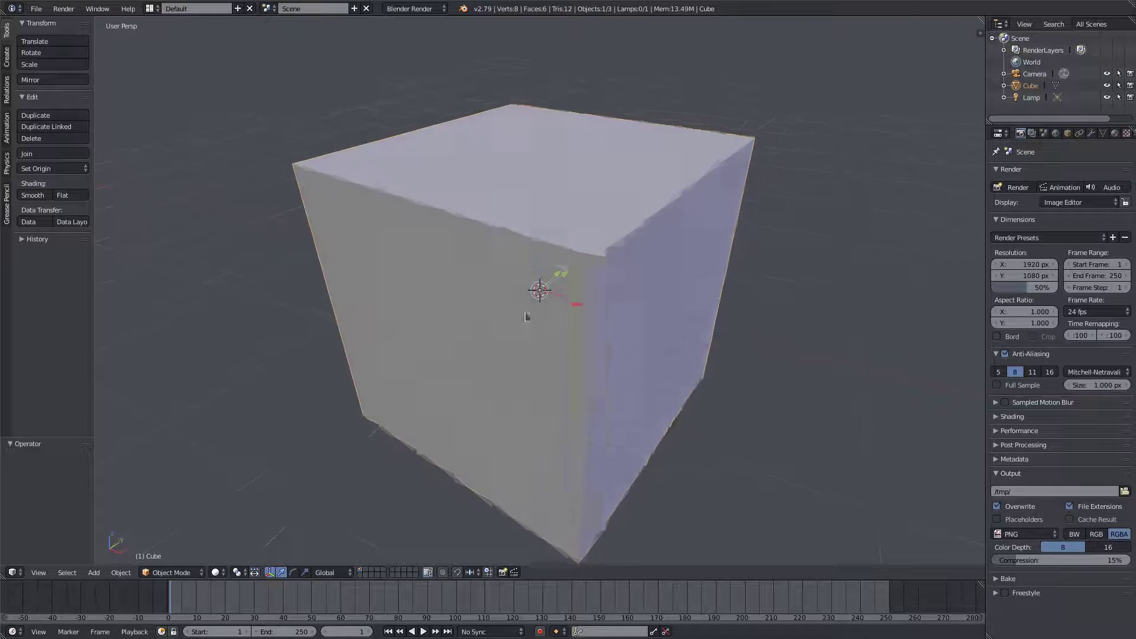
key("Tab")
key("Tab")
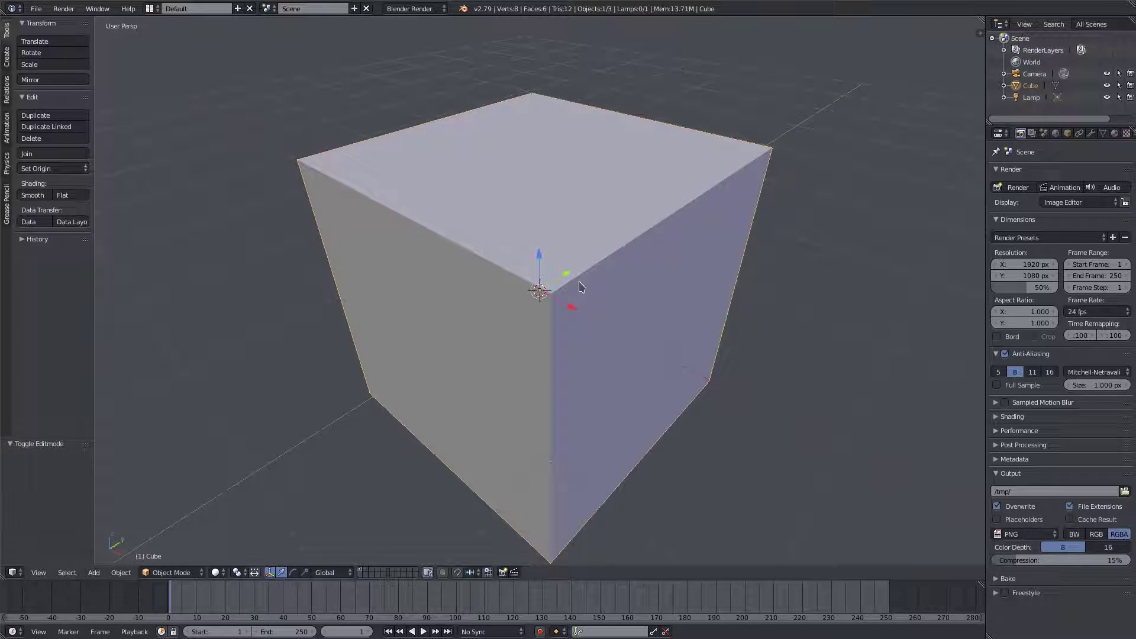
Widen the properties area and add a Subdivision Surface modifier to the cube
left_click(1091, 134)
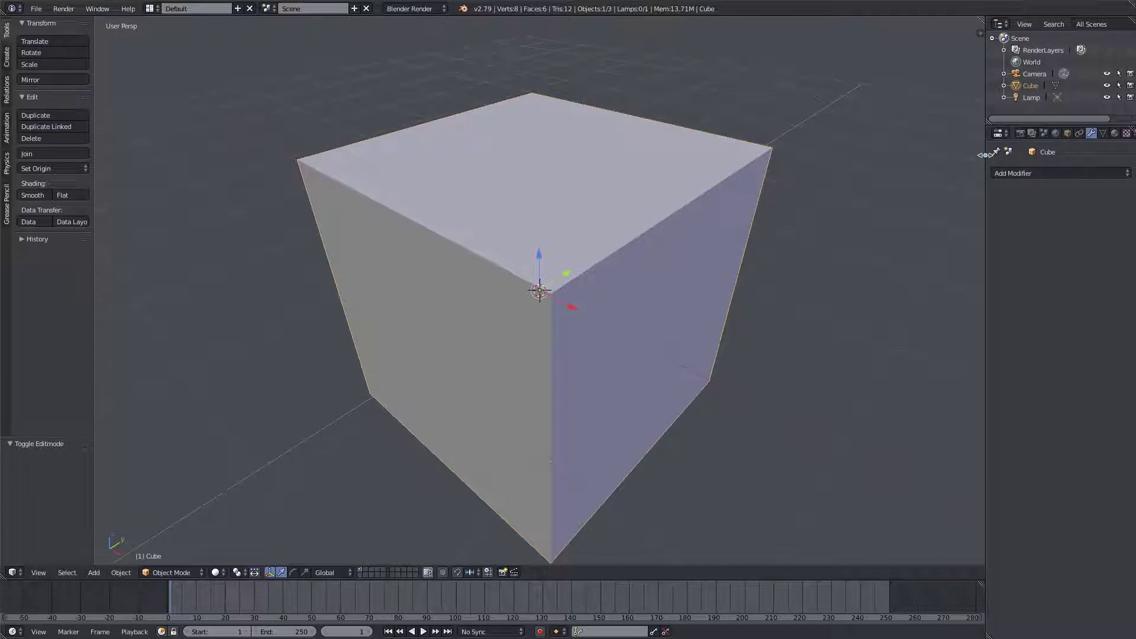
left_click_drag(983, 155, 936, 155)
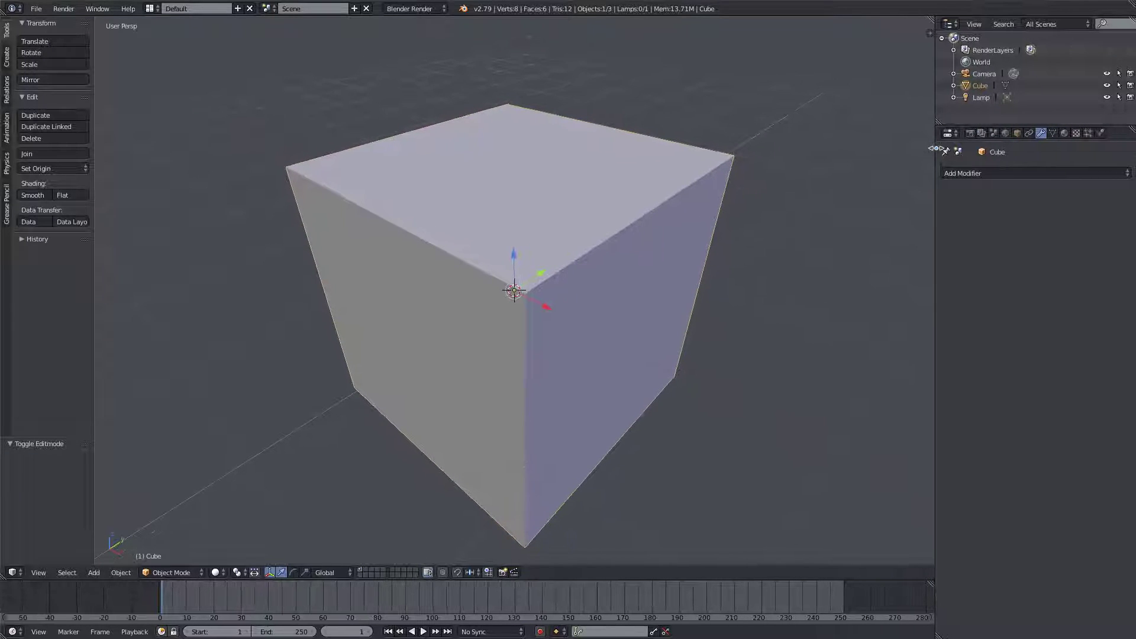
left_click(979, 175)
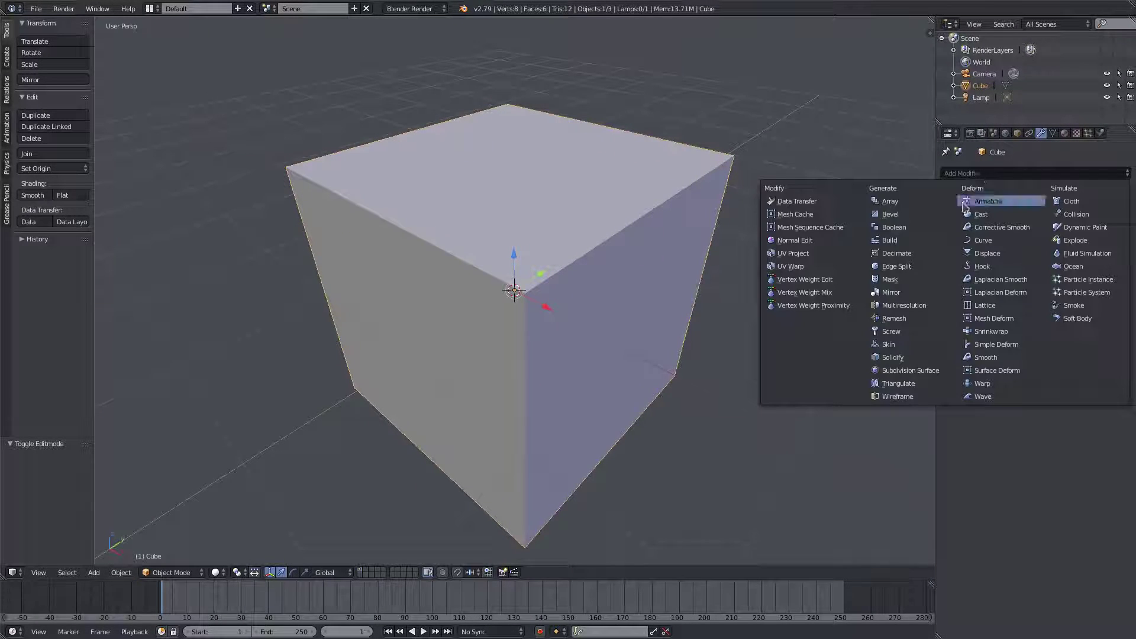
left_click(923, 372)
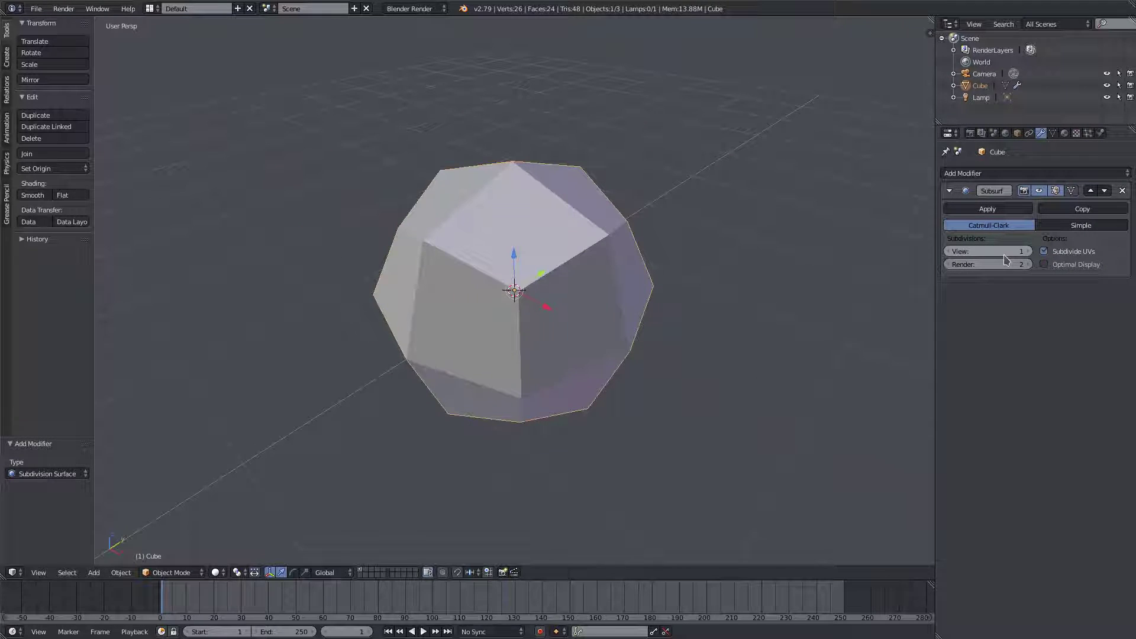
Set the Subdivision Surface modifier's View and Render subdivisions to 4
left_click(1027, 253)
left_click(1028, 254)
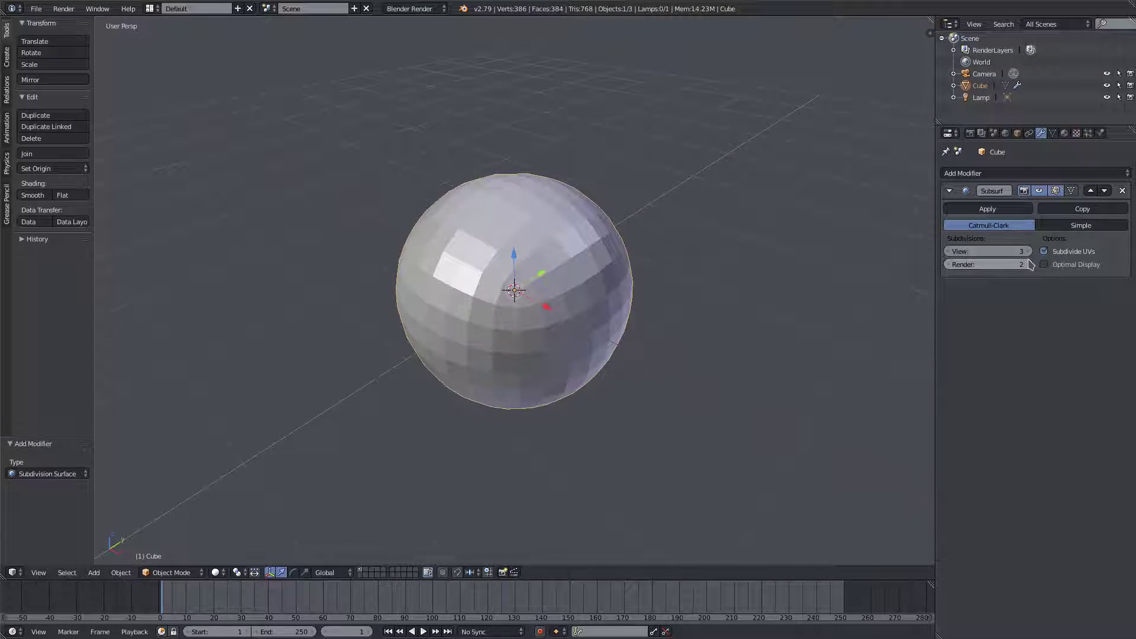
left_click(1029, 253)
left_click(1027, 266)
left_click(1027, 266)
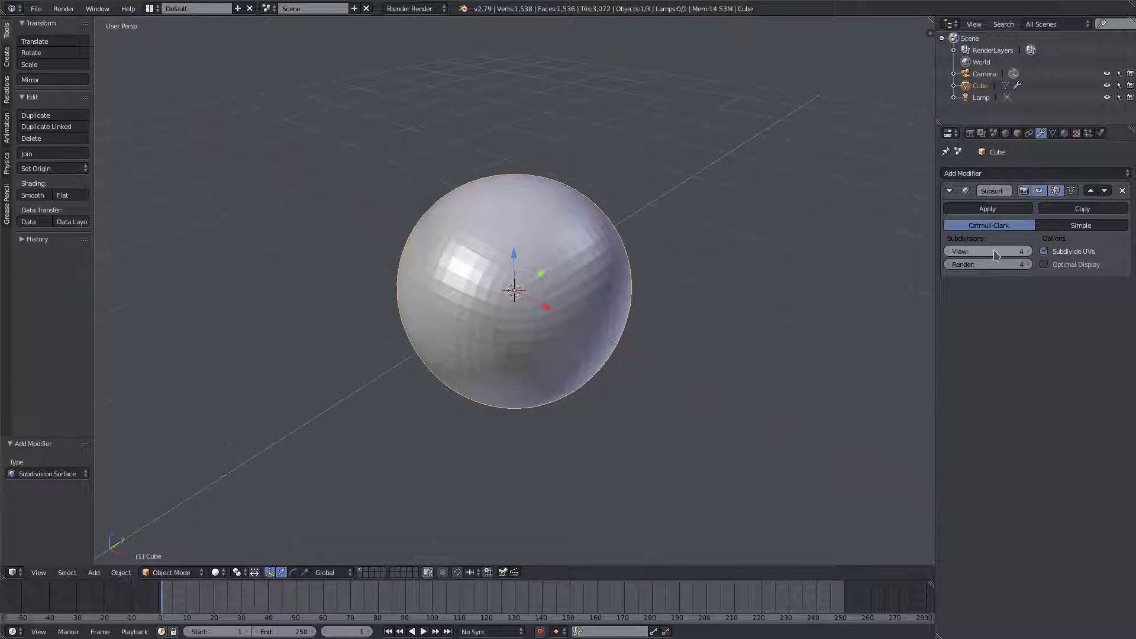
Apply smooth shading to the object and raise its View and Render subdivisions to 5
left_click(32, 195)
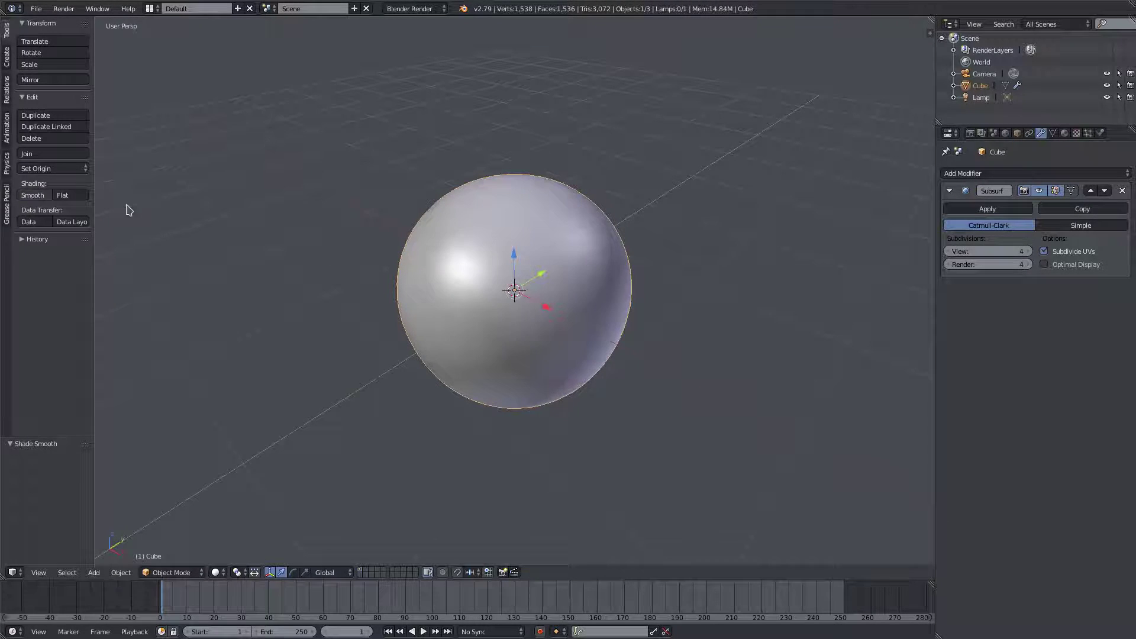
left_click(1028, 252)
left_click(1028, 264)
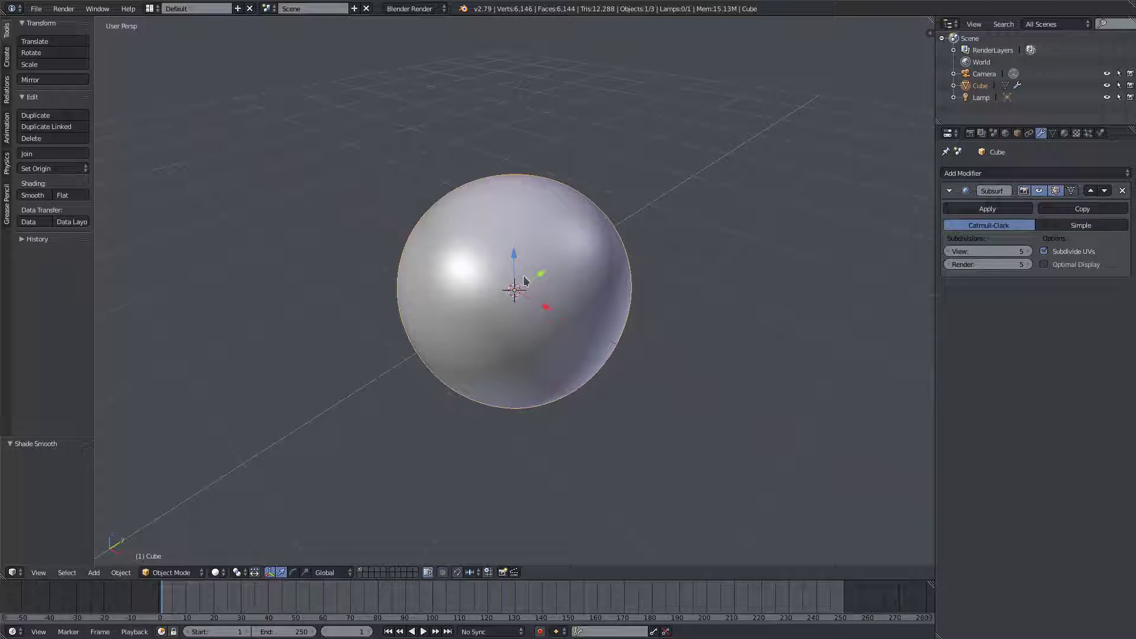
Enter Edit Mode with edge selection and select one upper edge of the cube's cage
key("Tab")
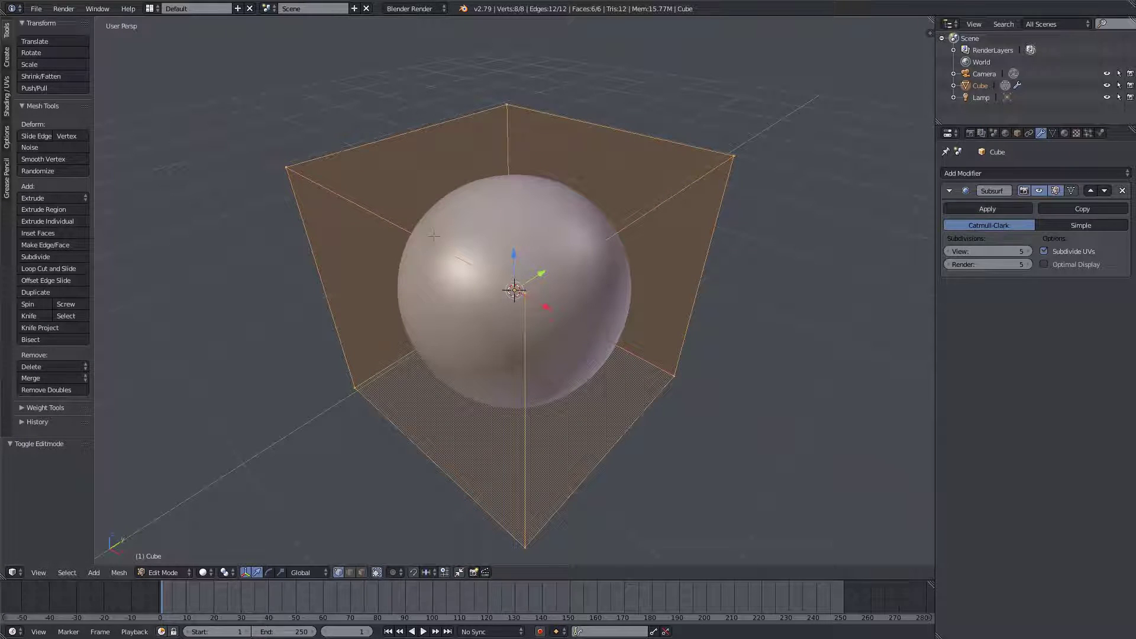
middle_click_drag(433, 235, 503, 243)
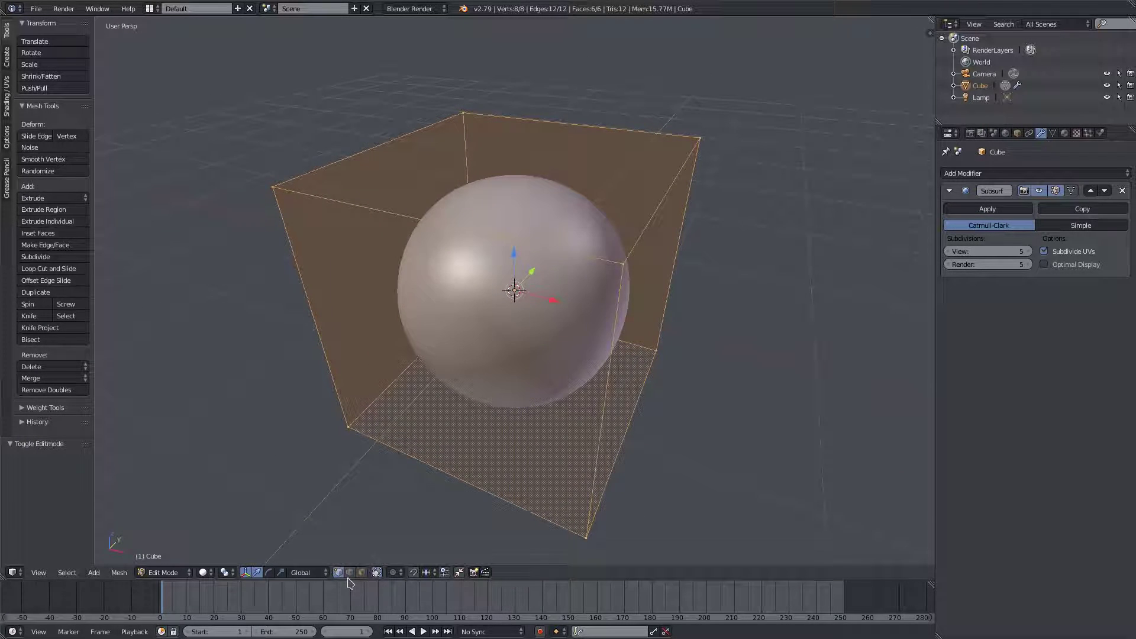
left_click(349, 575)
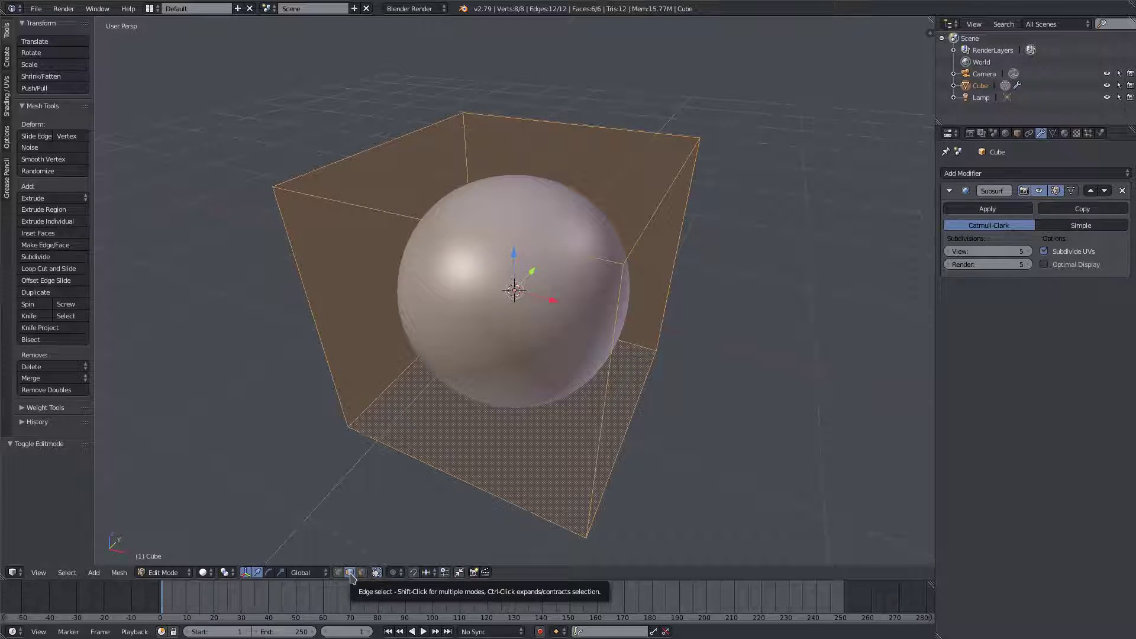
middle_click_drag(594, 282, 542, 284)
right_click(478, 256)
middle_click_drag(642, 272, 685, 328)
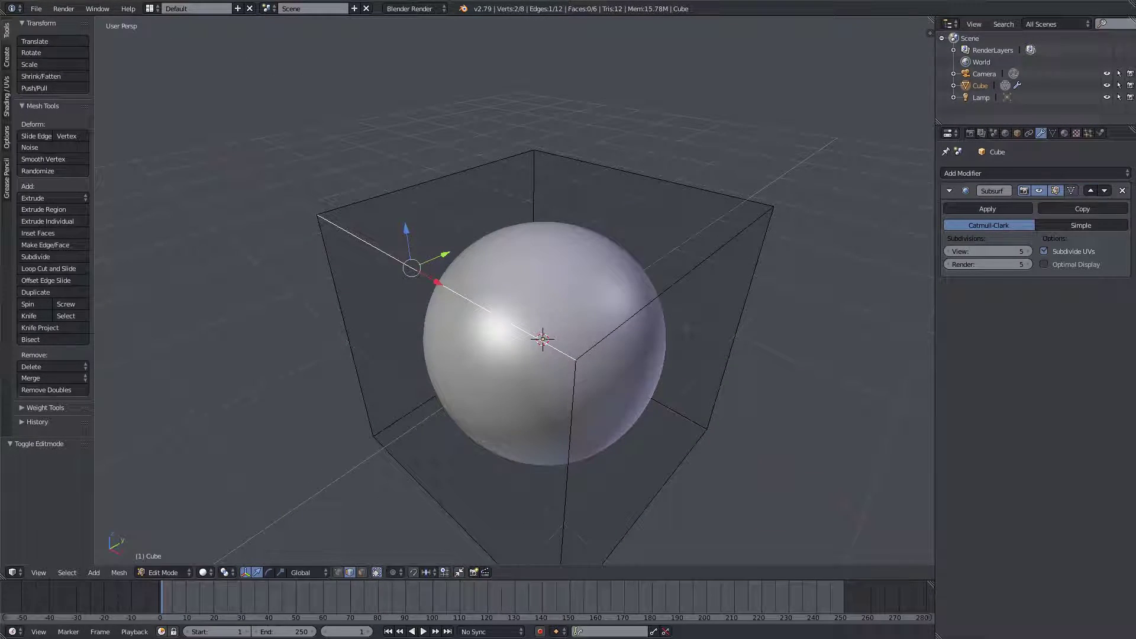
Try to bevel all of the cube's edges at once with 10 segments and an offset of about 0.05
key("a")
key("a")
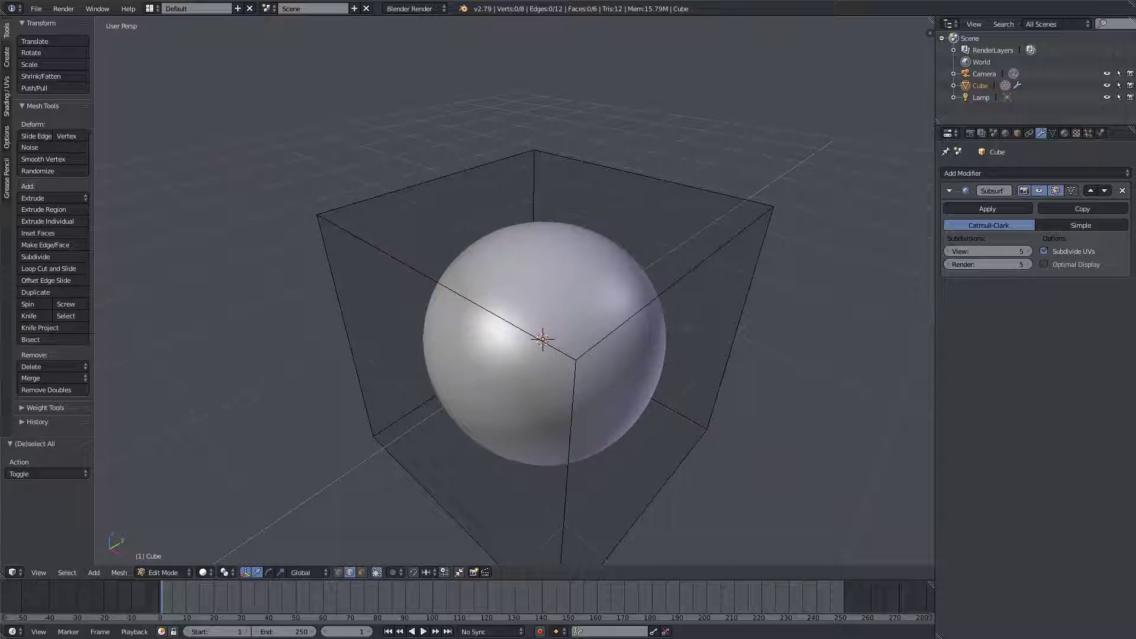
middle_click_drag(685, 328, 662, 287)
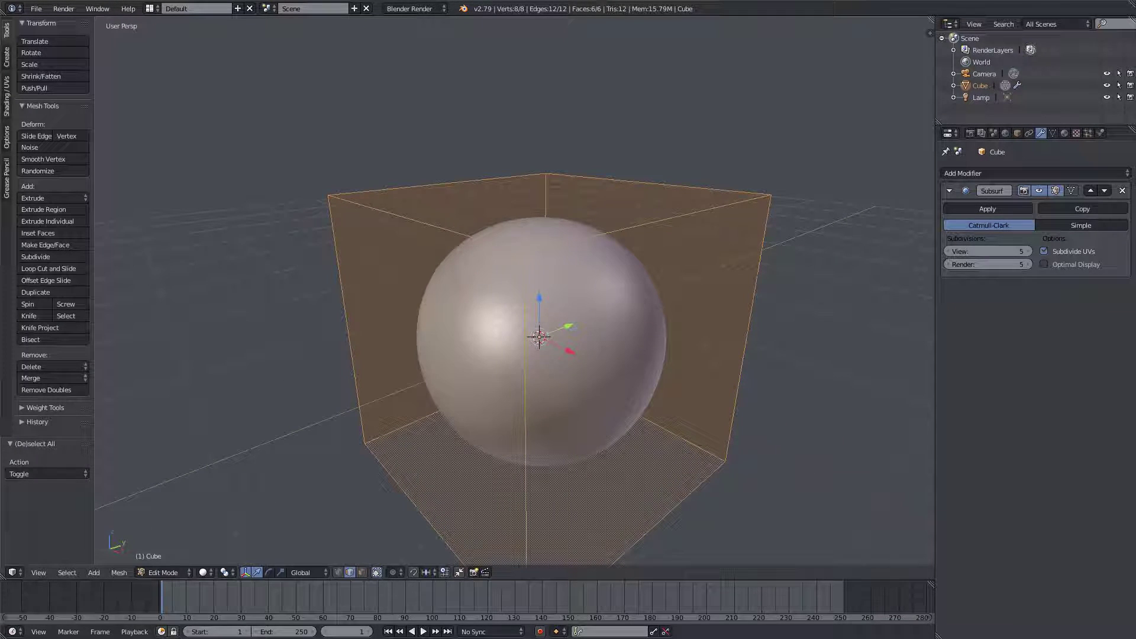
key("ctrl+b")
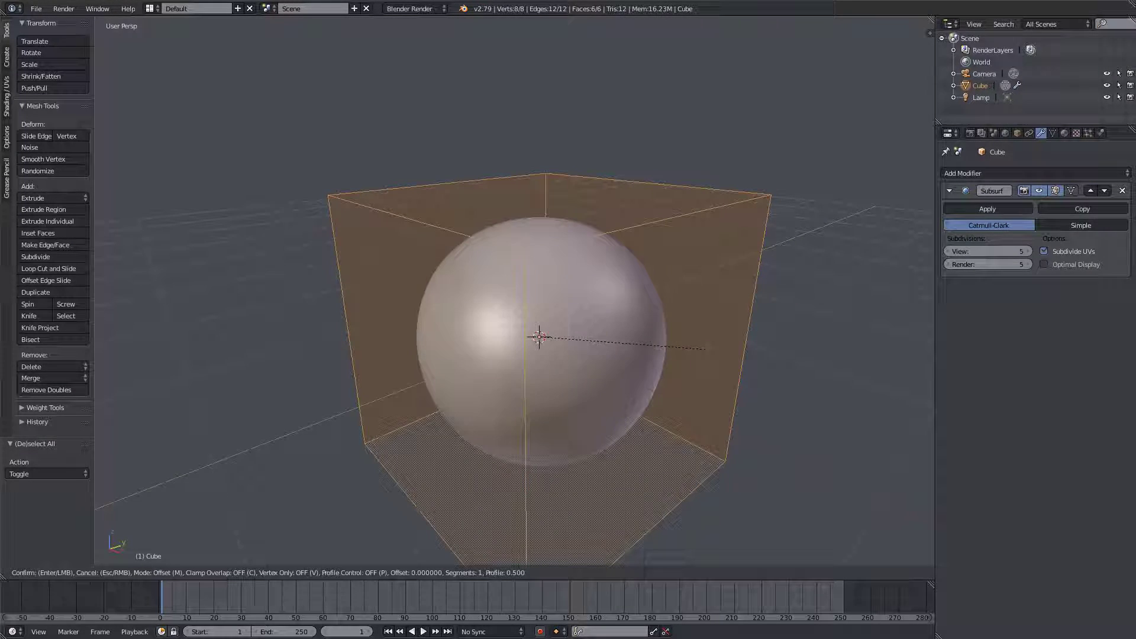
scroll(538, 337, "up", 1)
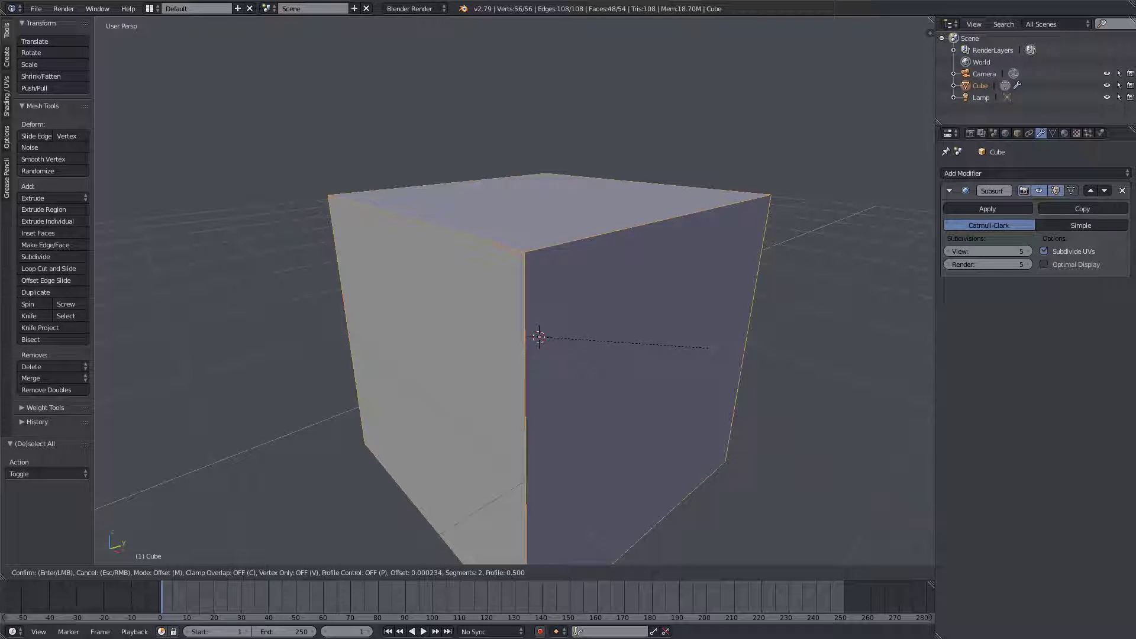
scroll(710, 348, "up", 1)
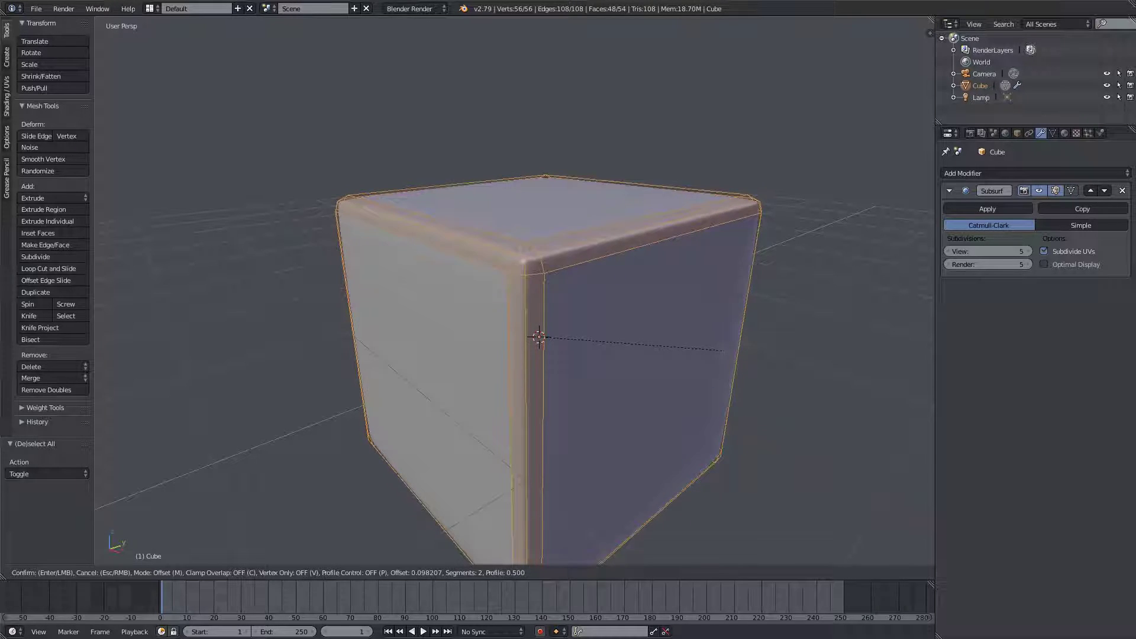
scroll(719, 351, "up", 5)
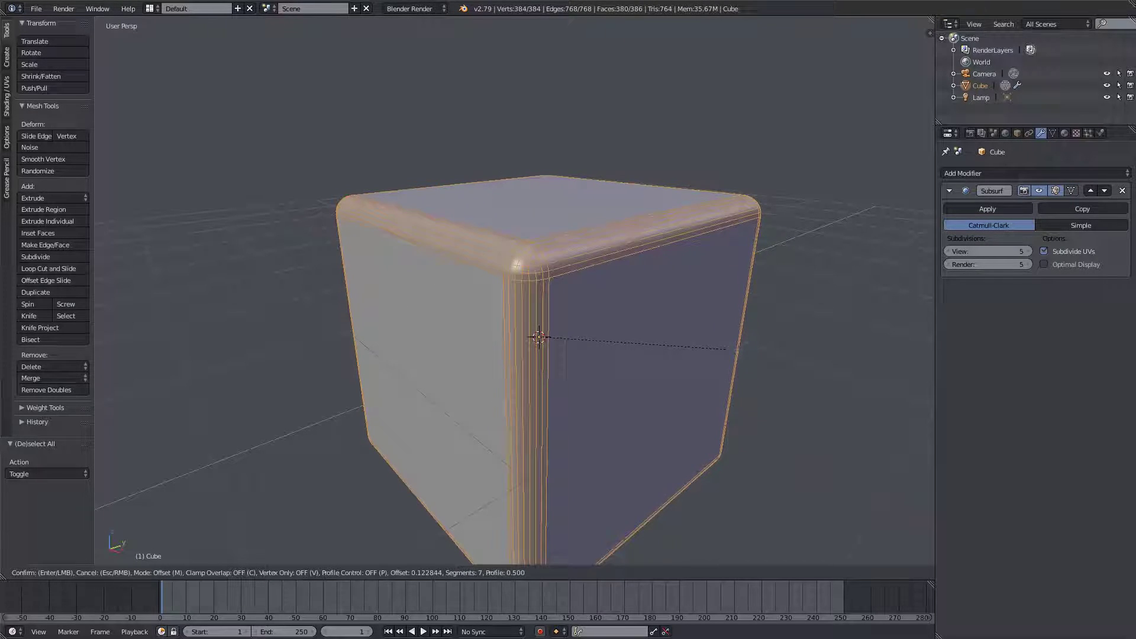
scroll(734, 350, "up", 2)
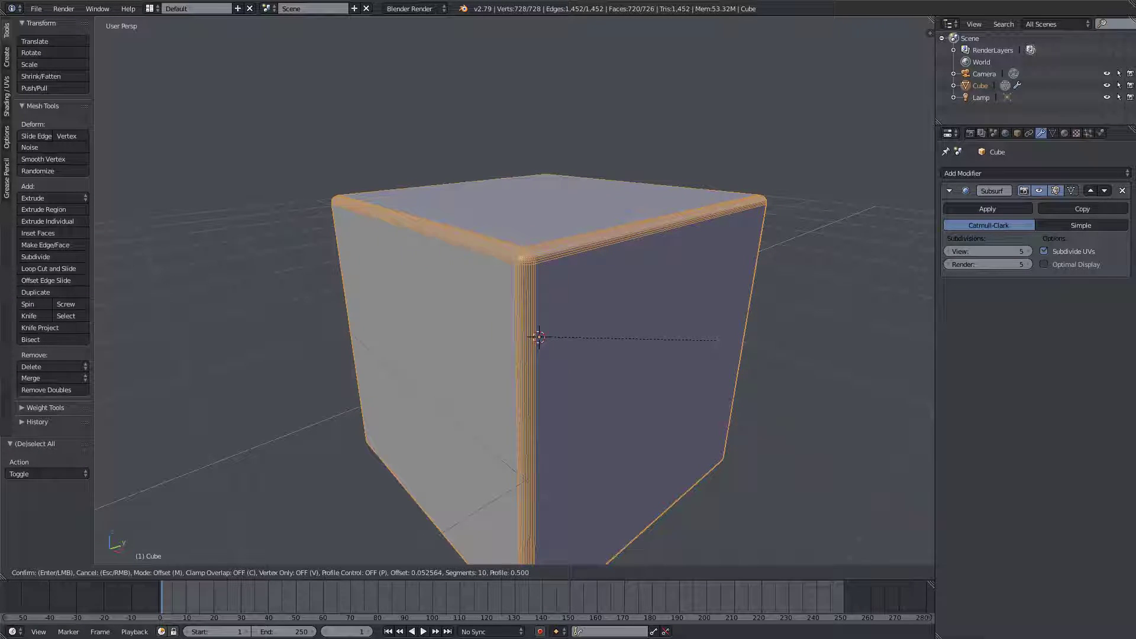
key("Escape")
Remove the Subdivision Surface modifier from the cube in Object Mode and return to Edit Mode
key("Tab")
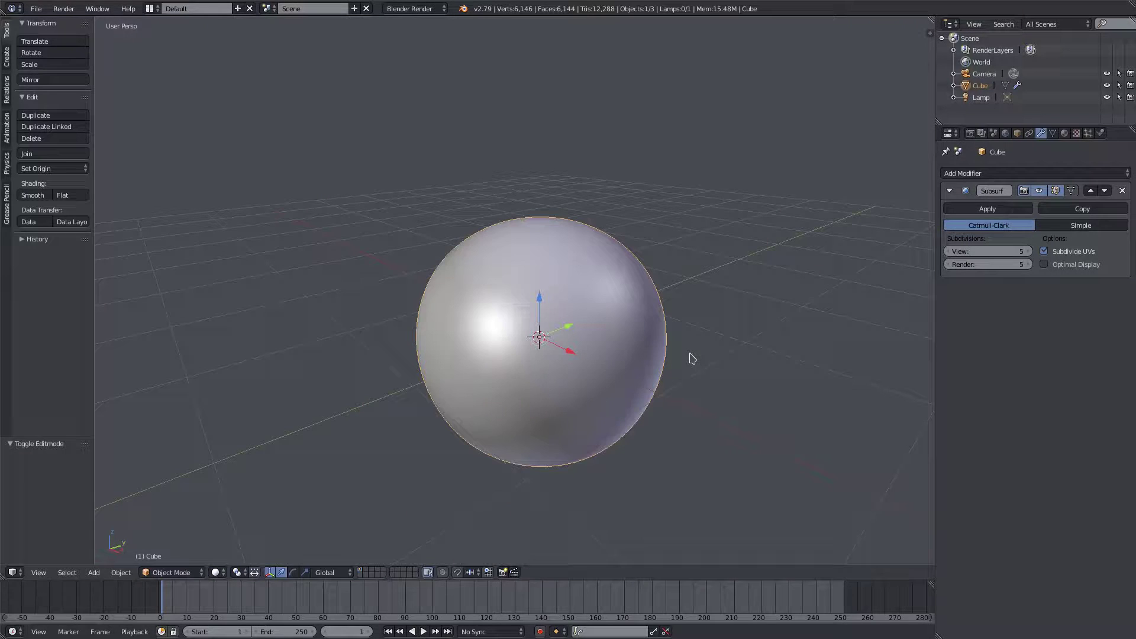
left_click(1122, 190)
key("Tab")
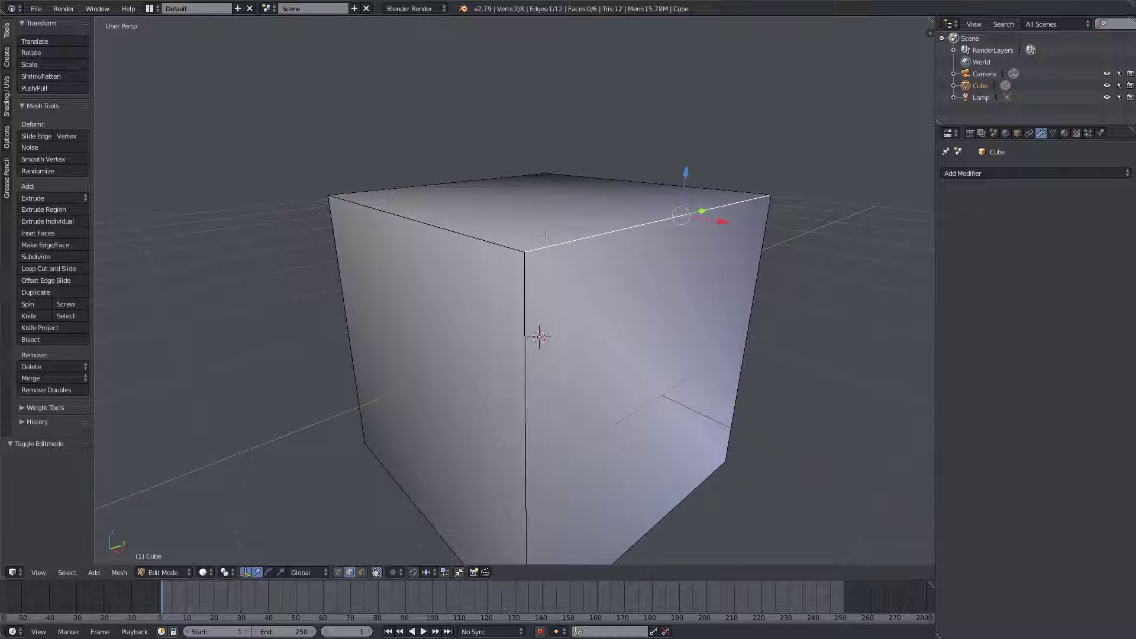
Select the eight edges around the cube's top and bottom faces
scroll(652, 512, "down", 1)
middle_click_drag(652, 512, 704, 489)
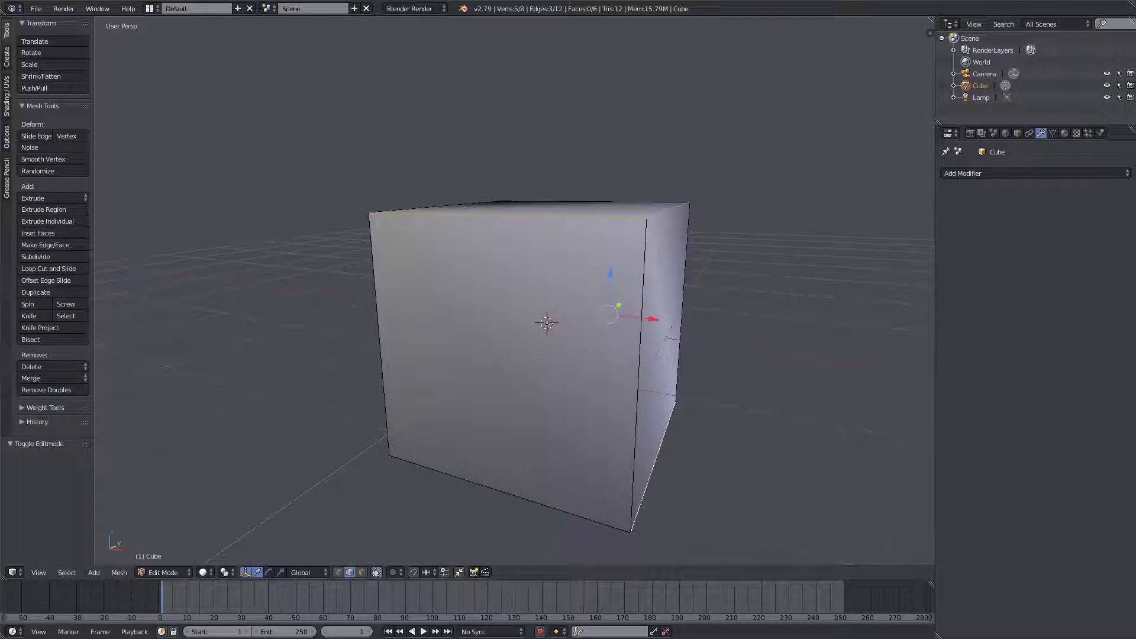
right_click(550, 505, "shift")
middle_click_drag(550, 505, 639, 485)
right_click(509, 456, "shift")
middle_click_drag(509, 457, 642, 453)
right_click(473, 459, "shift")
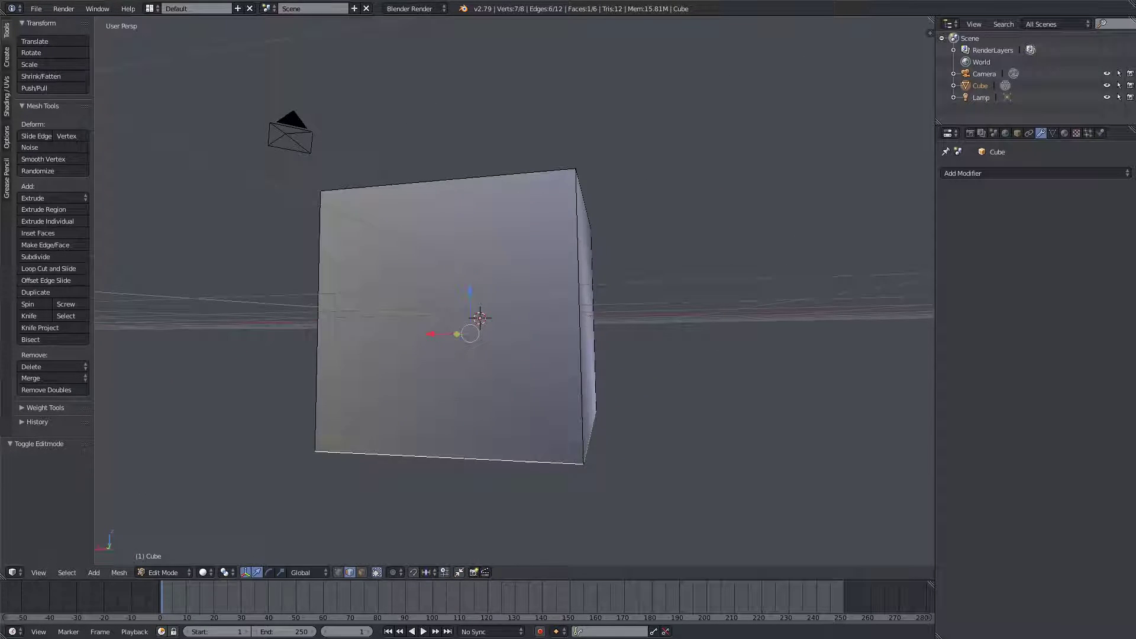
middle_click_drag(473, 458, 578, 521)
right_click(598, 284, "shift")
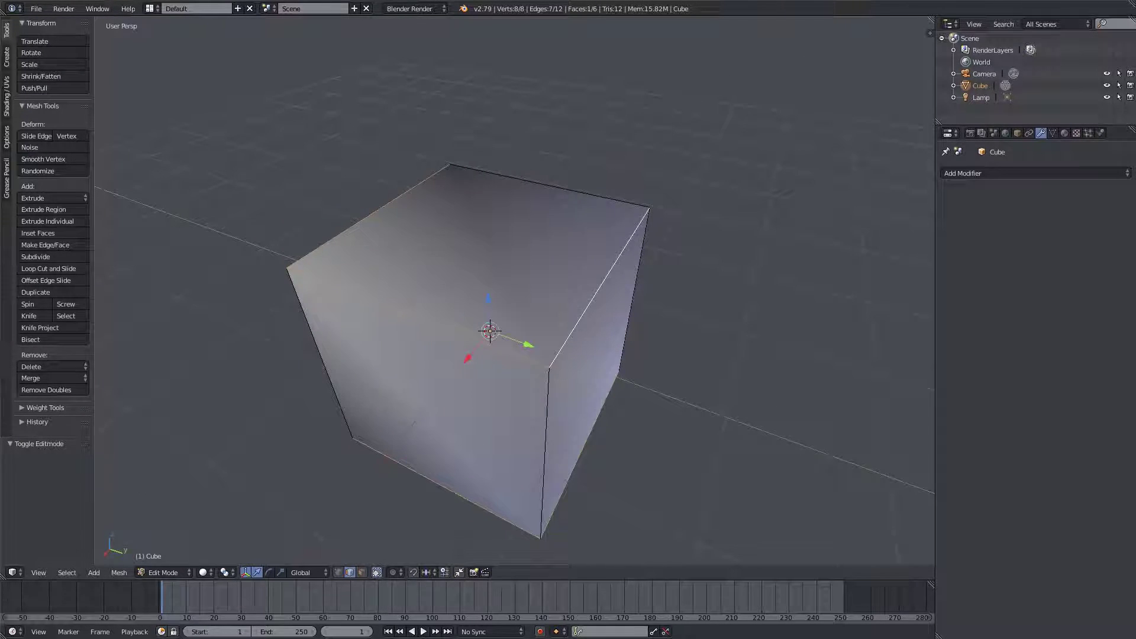
right_click(571, 195, "shift")
middle_click_drag(710, 272, 567, 323)
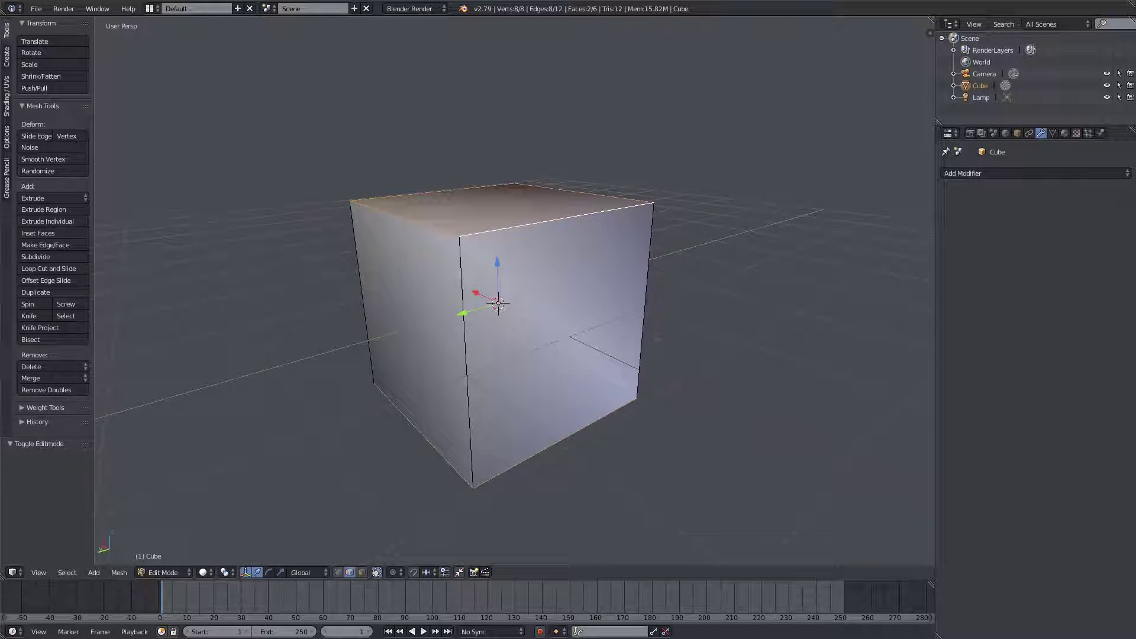
Bevel the selected top and bottom edges with 16 segments and an offset of about 0.37, and undo the bevel
key("ctrl+b")
scroll(699, 353, "up", 4)
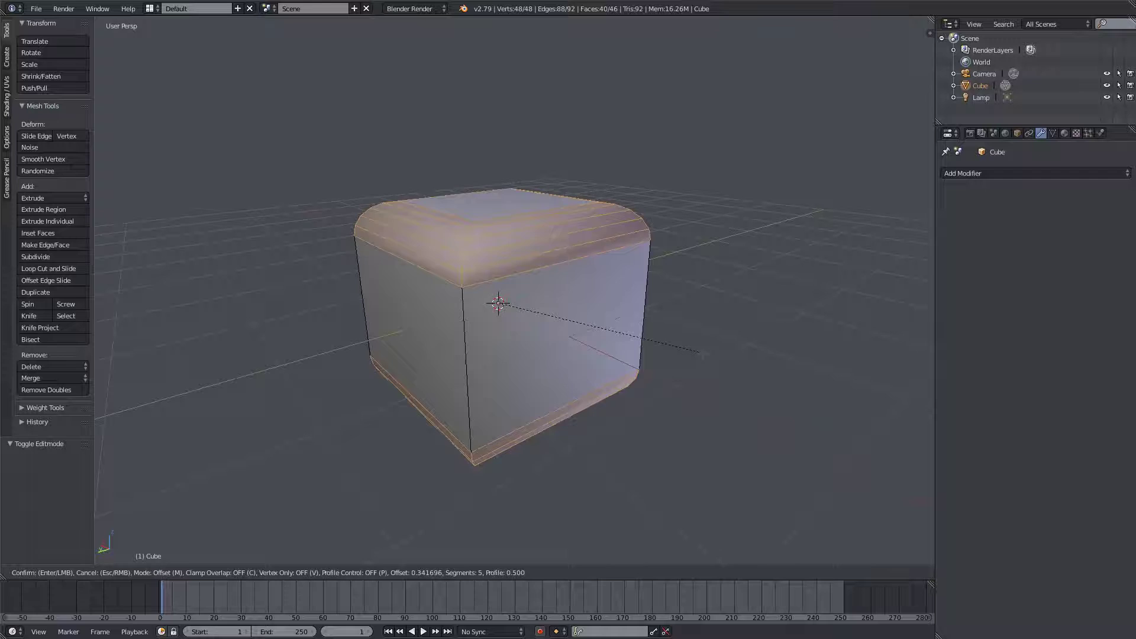
scroll(700, 353, "up", 11)
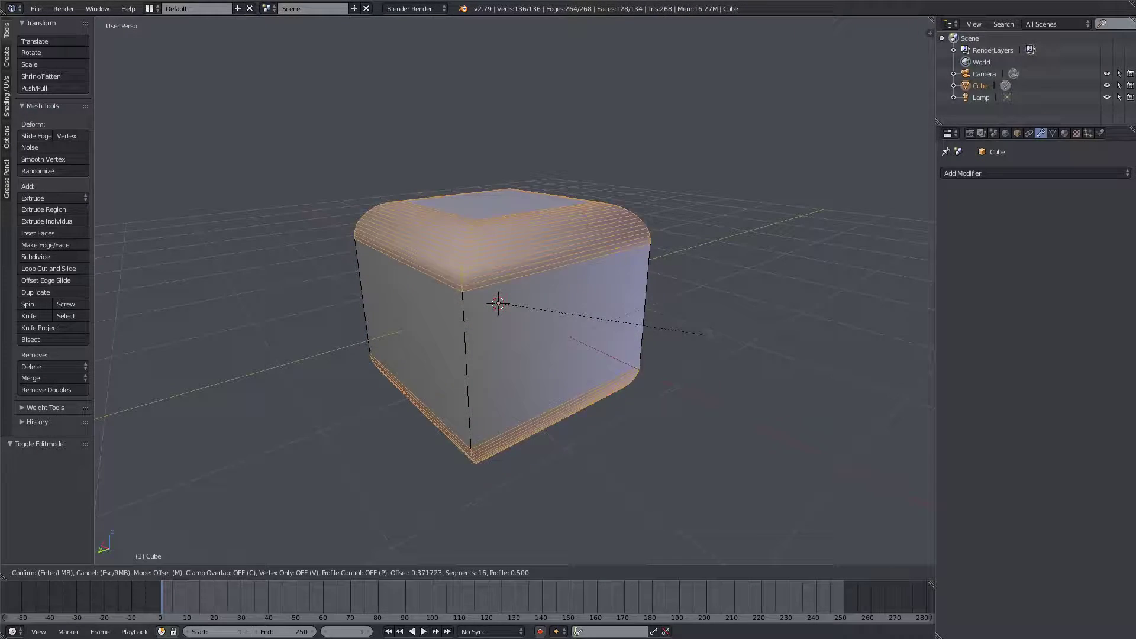
left_click(717, 338)
key("Tab")
middle_click_drag(704, 331, 606, 340)
scroll(518, 391, "down", 4)
key("ctrl+z")
Select the cube's four vertical edges in Edit Mode
scroll(550, 348, "up", 2)
key("grave")
key("Tab")
right_click(540, 349)
right_click(500, 334, "shift")
middle_click_drag(474, 331, 598, 329)
right_click(516, 334, "shift")
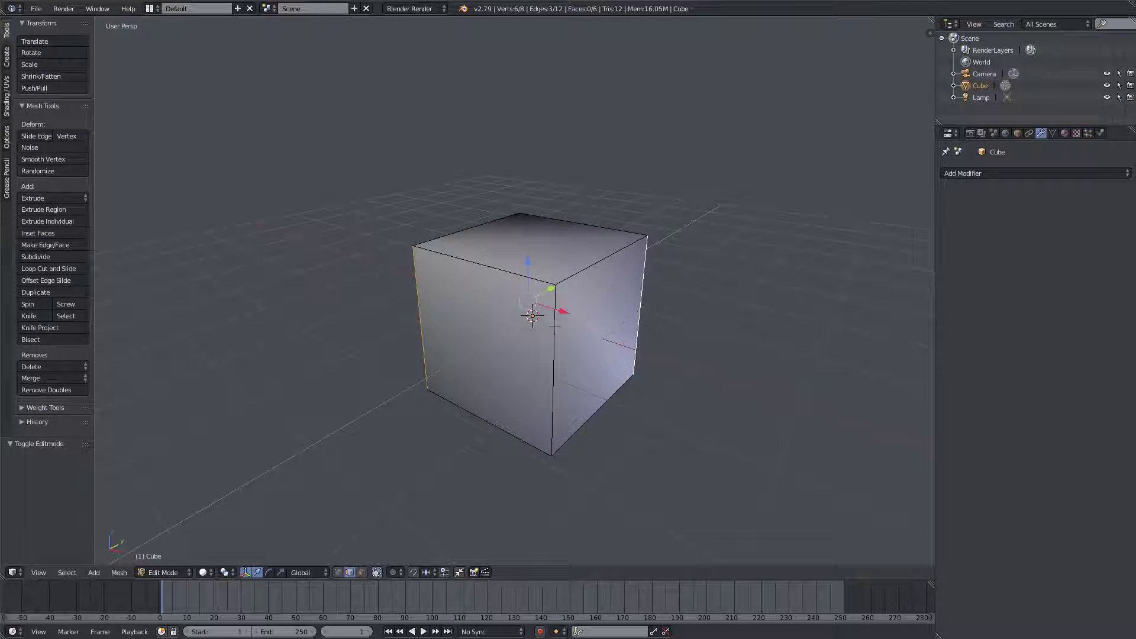
Bevel the four vertical edges with 6 segments into a cylinder-like form and apply flat shading to the object
key("ctrl+b")
scroll(780, 326, "up", 5)
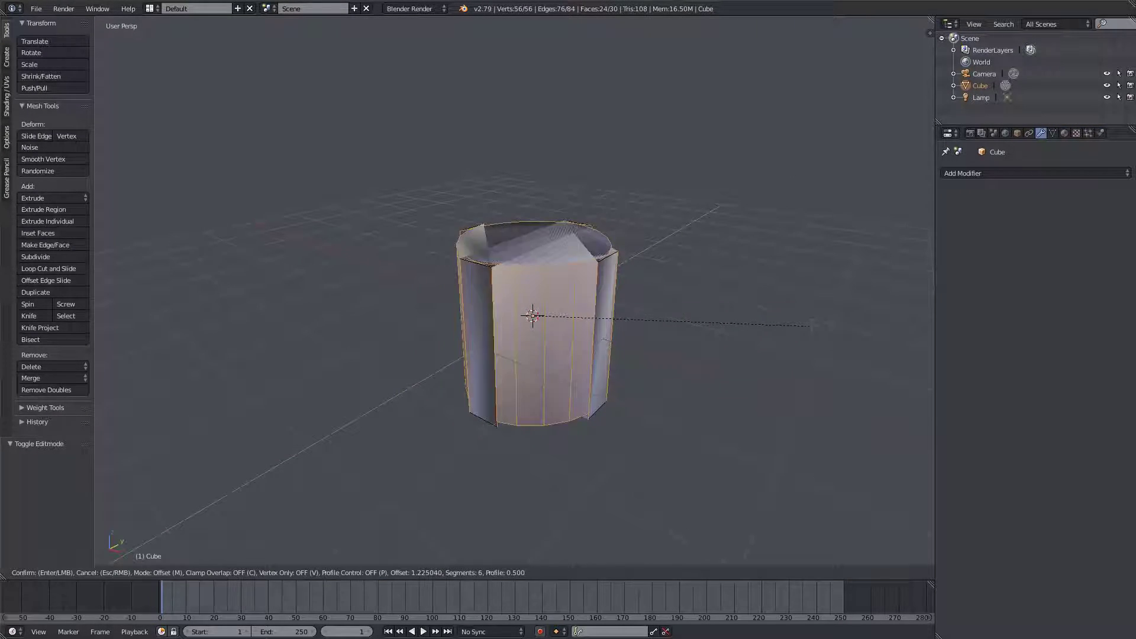
left_click(748, 330)
key("Tab")
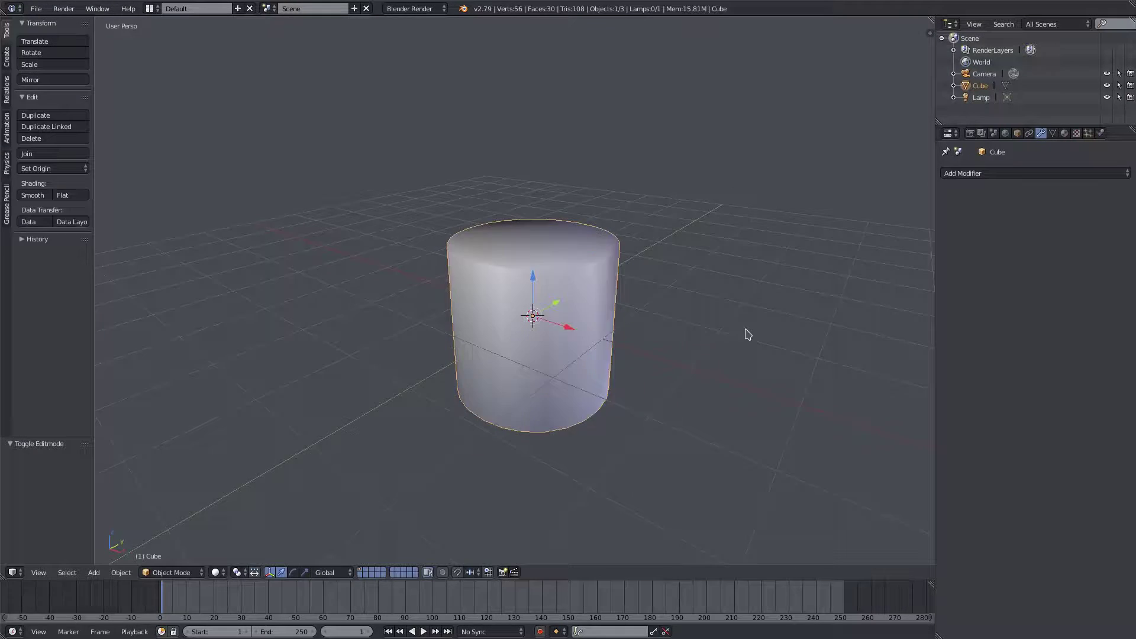
mouse_move(745, 332)
middle_mouse_down()
mouse_move(555, 390)
mouse_move(636, 284)
middle_mouse_up()
left_click(62, 195)
mouse_move(366, 284)
middle_mouse_down()
mouse_move(505, 278)
mouse_move(656, 299)
middle_mouse_up()
Undo the flat shading and the bevel of the vertical edges to restore the plain cube
key("ctrl+z")
key("ctrl+z")
key("ctrl+z")
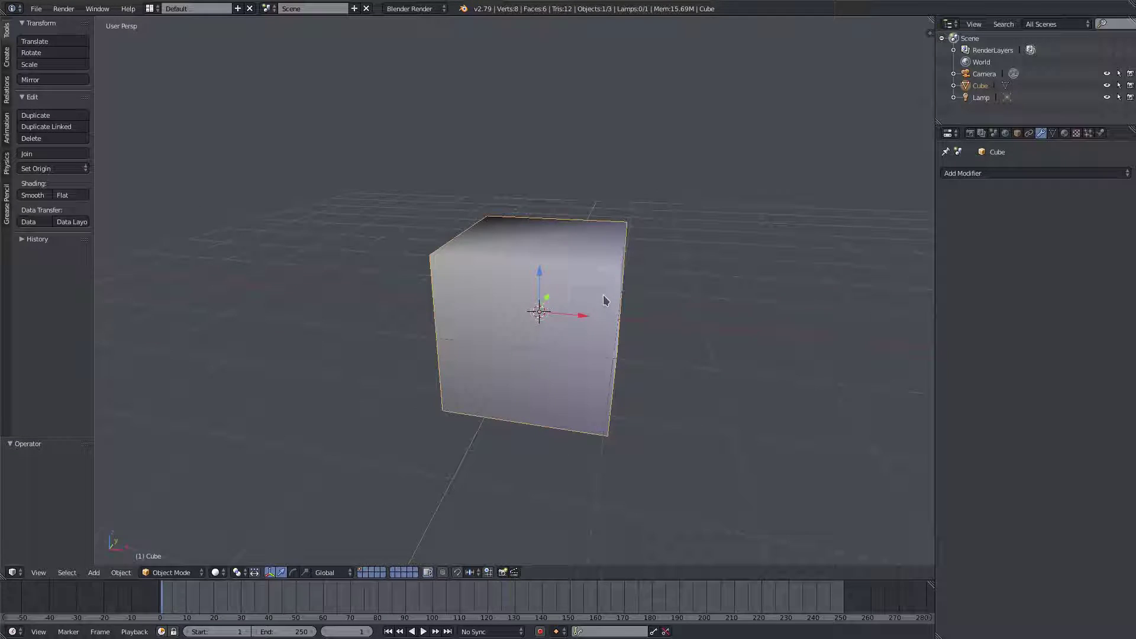
Apply flat shading to the plain cube and return to Edit Mode
key("Tab")
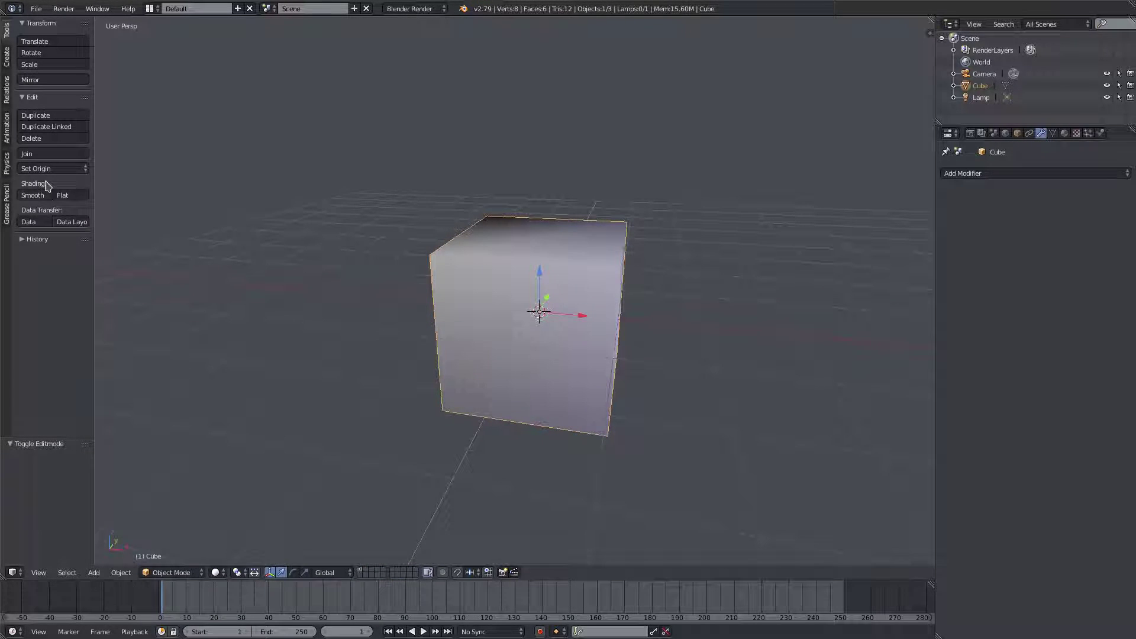
left_click(64, 195)
key("Tab")
Bevel one upper edge of the cube with 72 segments and an offset of about 1.246
right_click(586, 265)
middle_click_drag(587, 266, 550, 273)
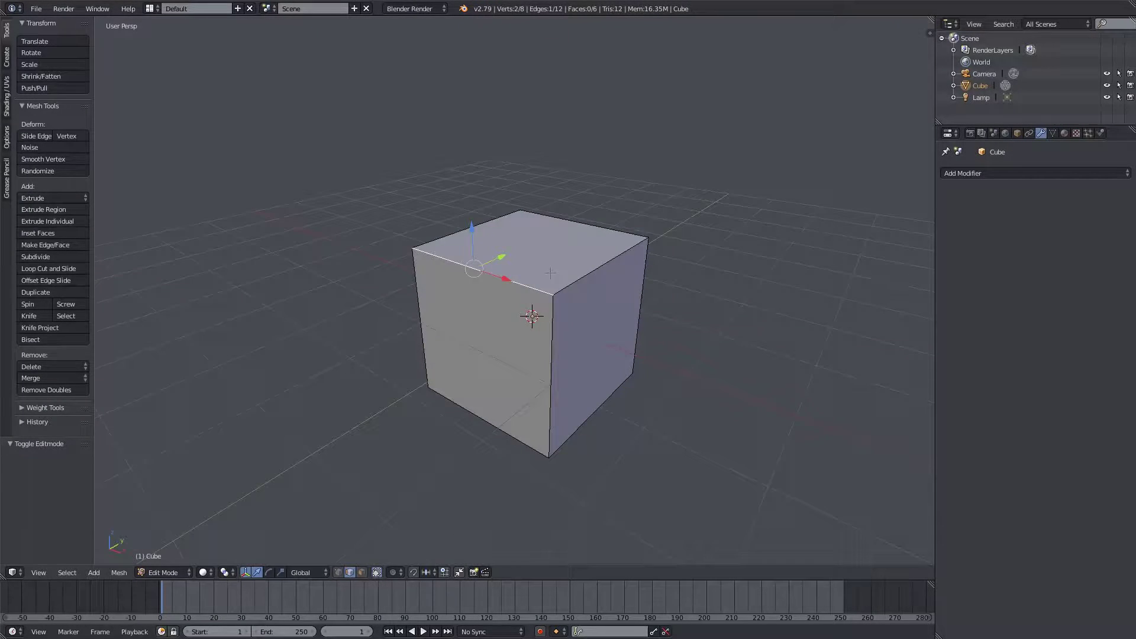
key("ctrl+b")
scroll(778, 258, "up", 10)
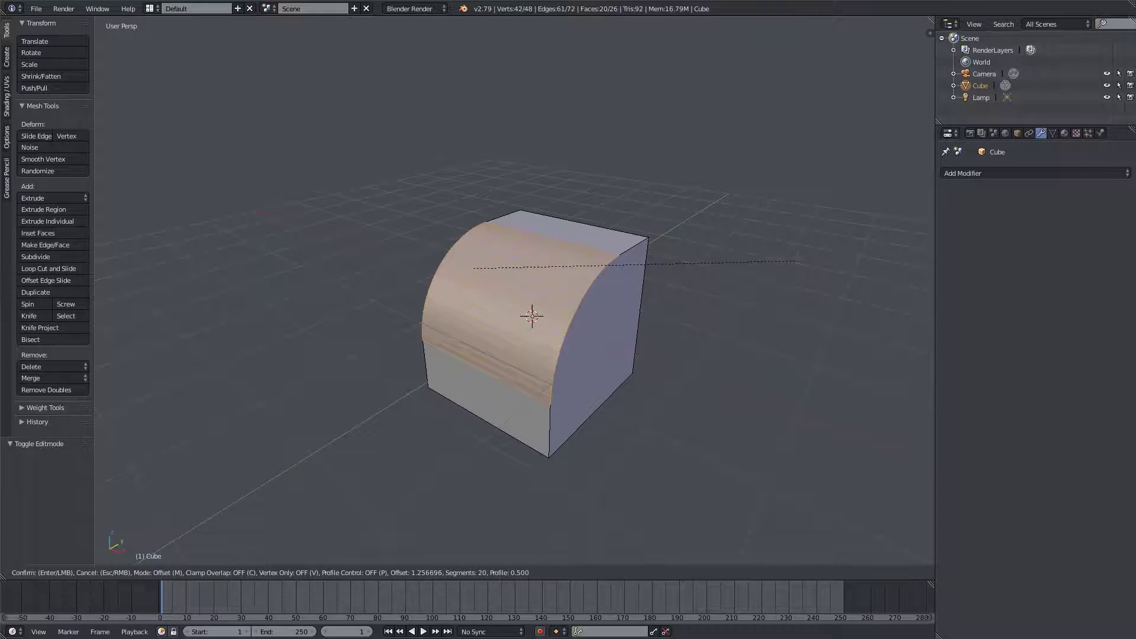
scroll(794, 261, "up", 20)
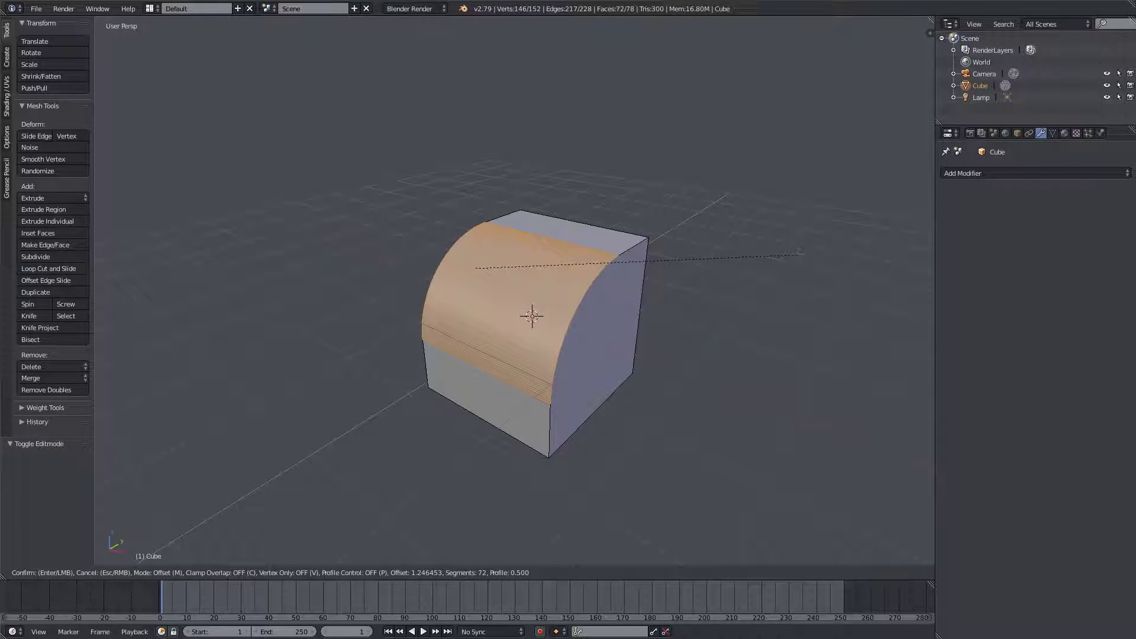
left_click(802, 254)
Bevel the lower edge diagonally opposite the rounded one with many segments and an offset of about 1.6
middle_click_drag(789, 254, 683, 222)
right_click(571, 400)
key("ctrl+b")
scroll(792, 396, "up", 1)
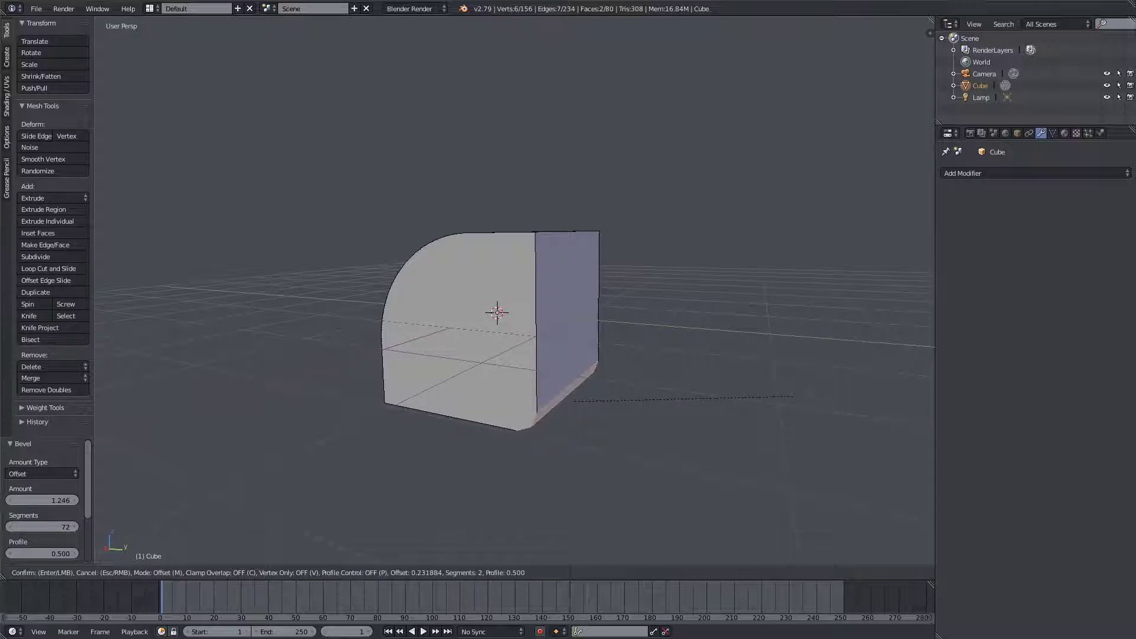
scroll(793, 396, "up", 20)
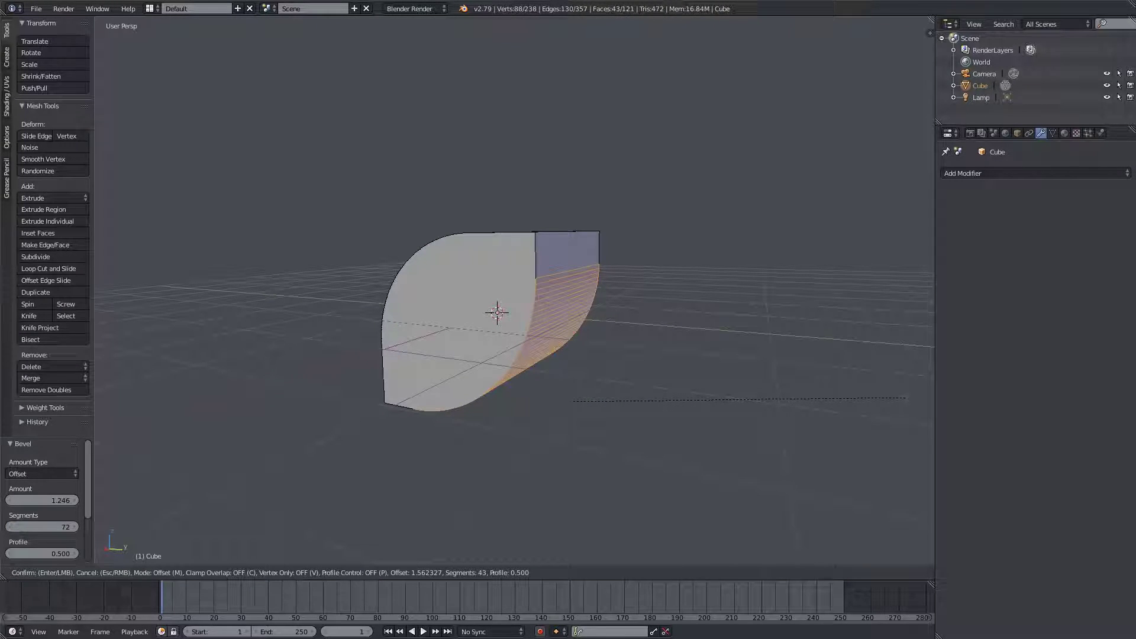
left_click(568, 355)
Move the leaf-shaped object up about 1.89 units along the Z axis in Object Mode
key("Tab")
middle_click_drag(568, 354, 628, 321)
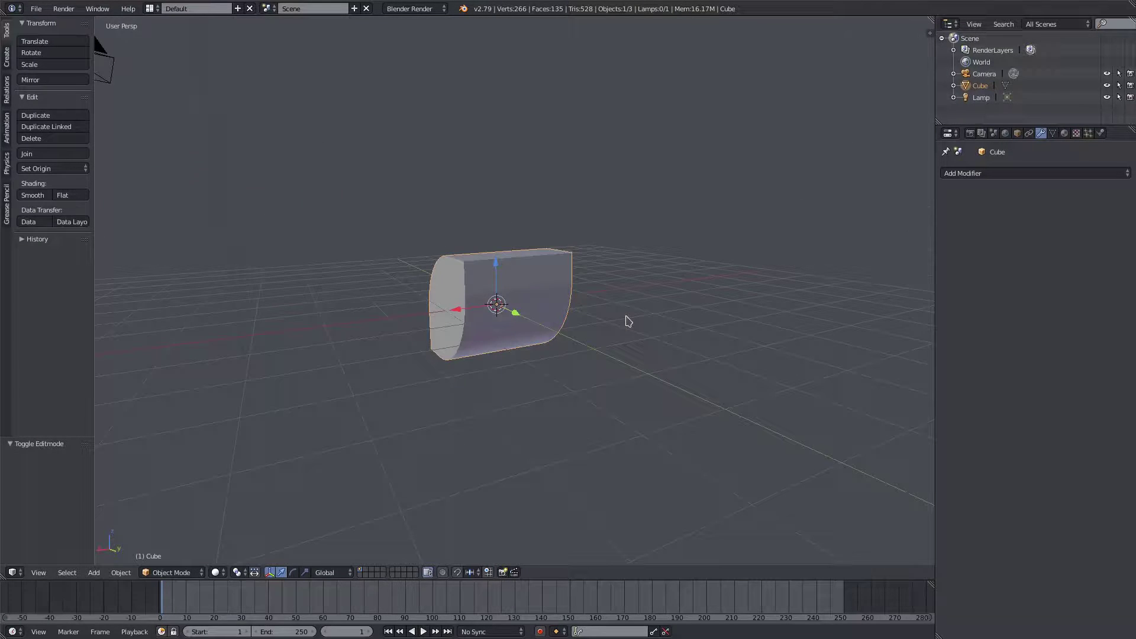
left_click_drag(490, 268, 492, 155)
middle_click_drag(492, 155, 640, 330)
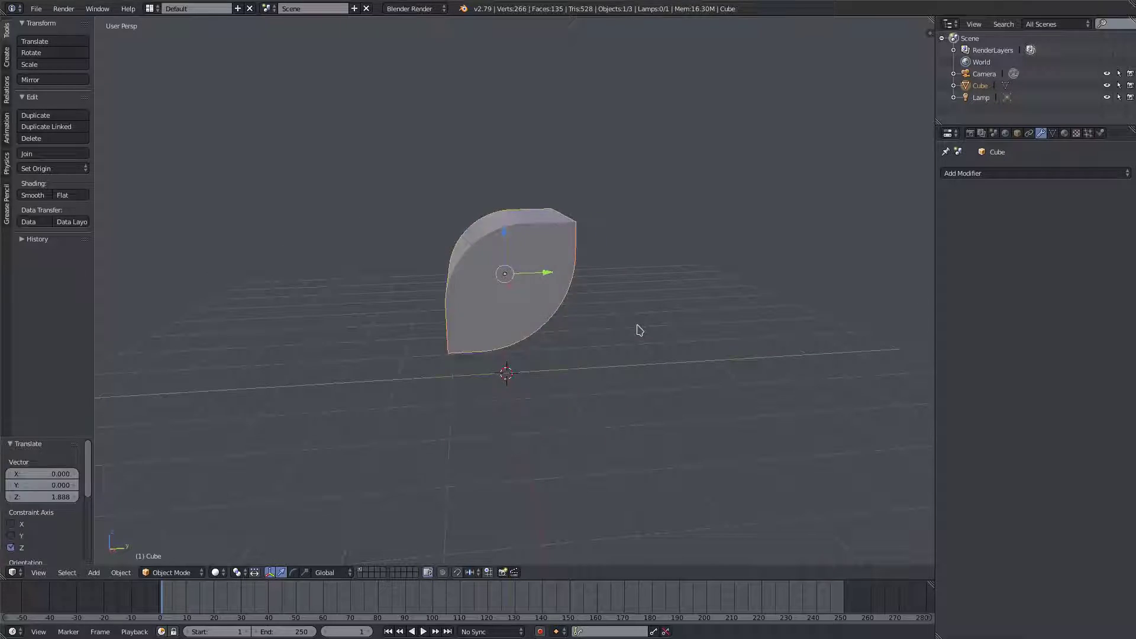
Undo the upward move and both edge bevels to return to the plain cube
key("ctrl+z")
key("ctrl+z")
middle_click_drag(627, 374, 665, 314)
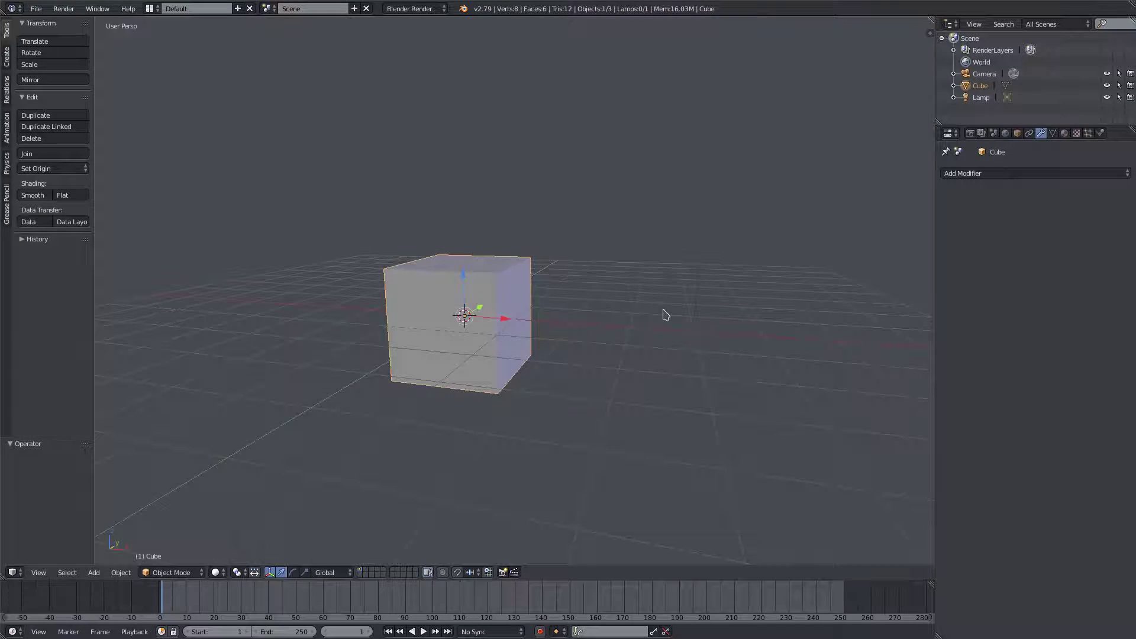